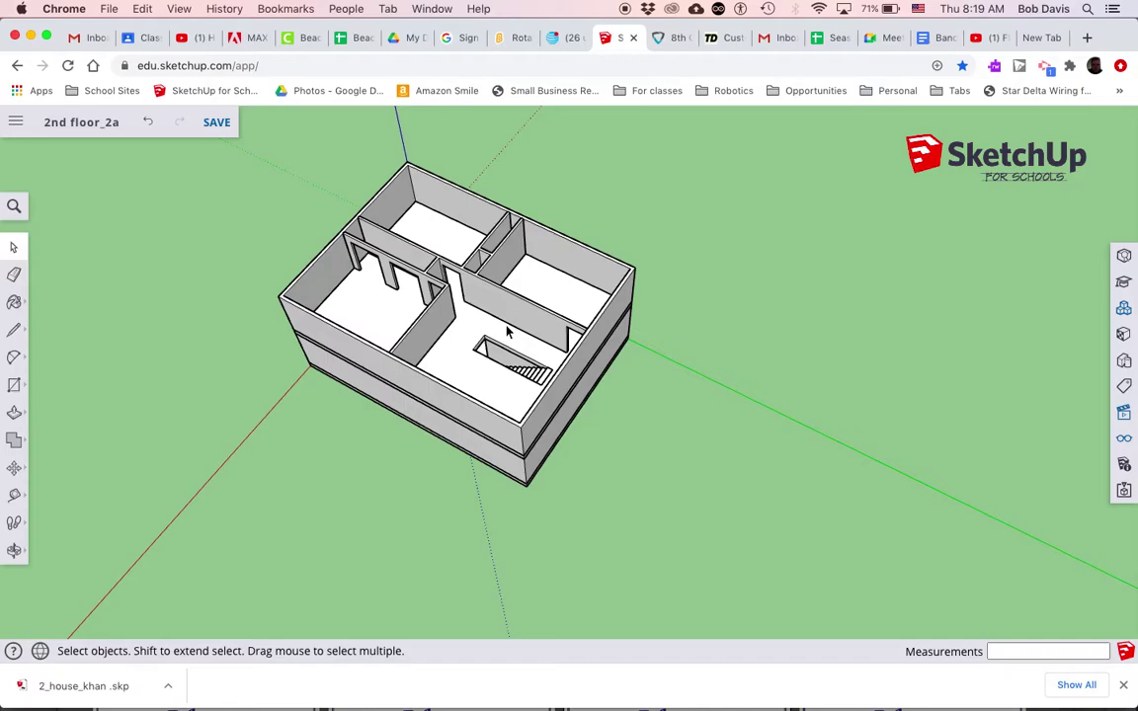
# Explode the group of interior walls on the second floor and clear the selection.
pyautogui.click(442, 277)
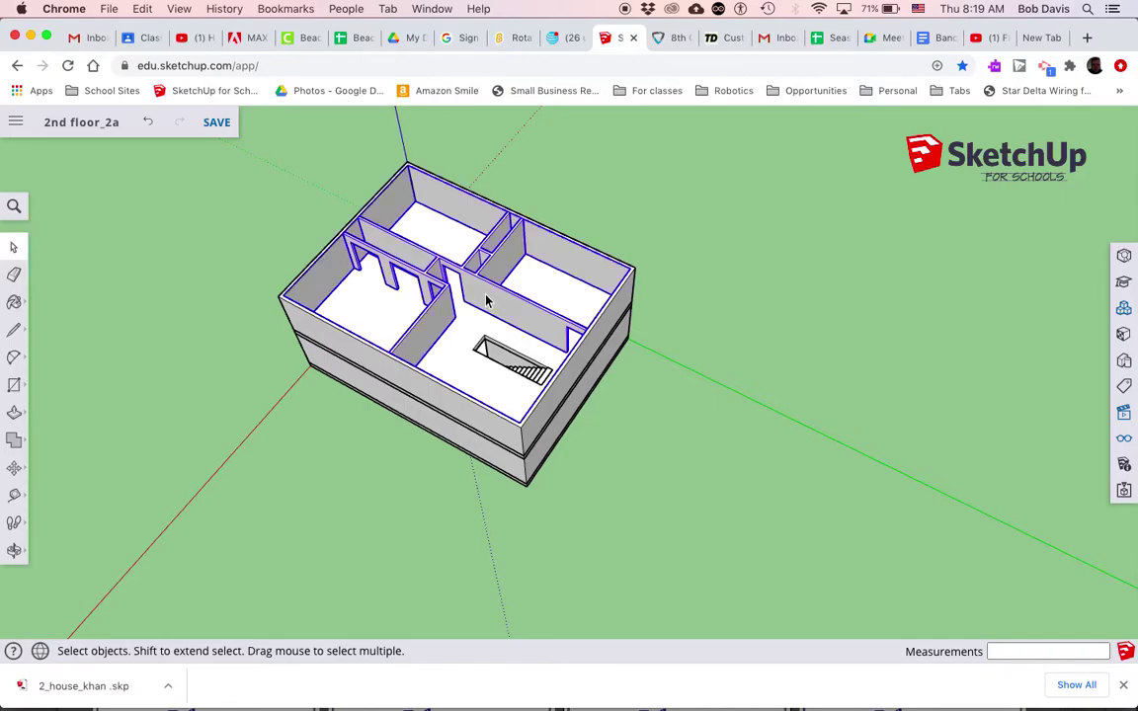
pyautogui.rightClick(486, 298)
pyautogui.click(508, 390)
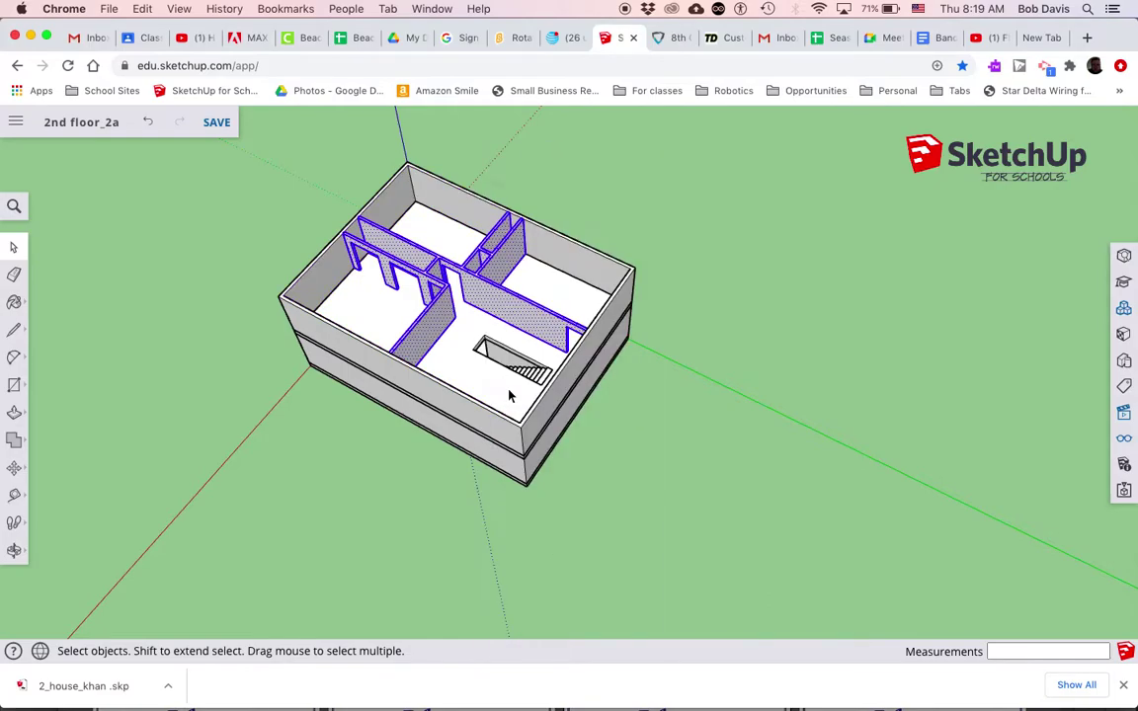
pyautogui.click(705, 309)
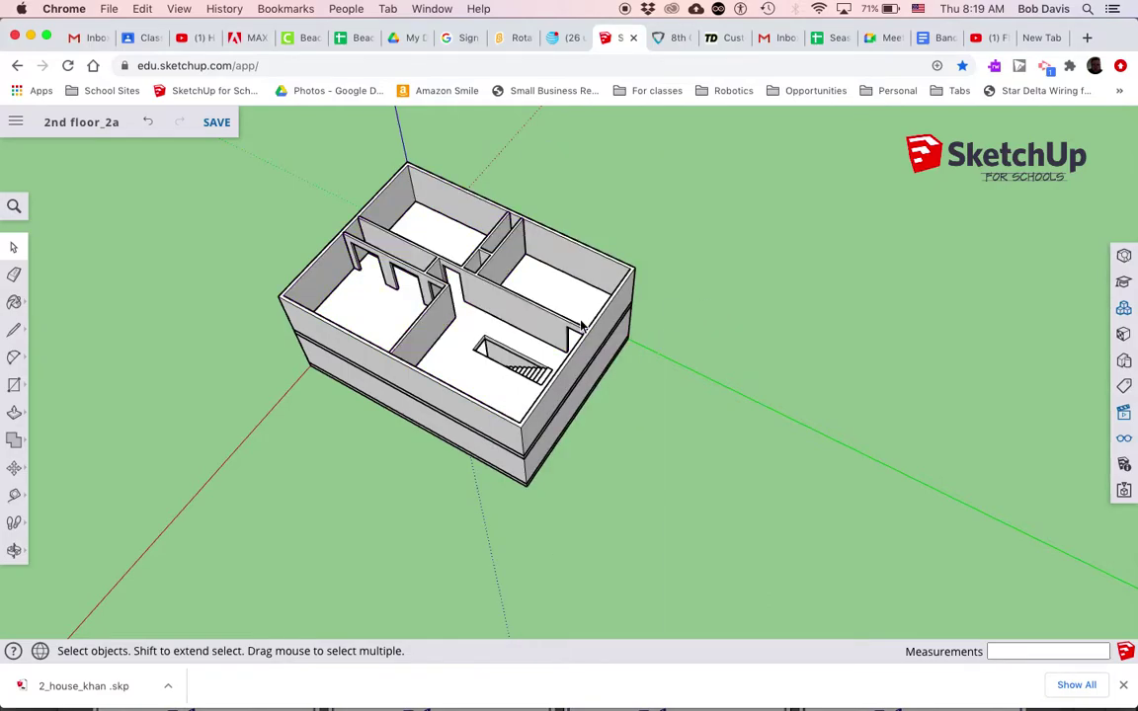
# Group all the connected interior wall geometry of the second floor.
pyautogui.tripleClick(485, 295)
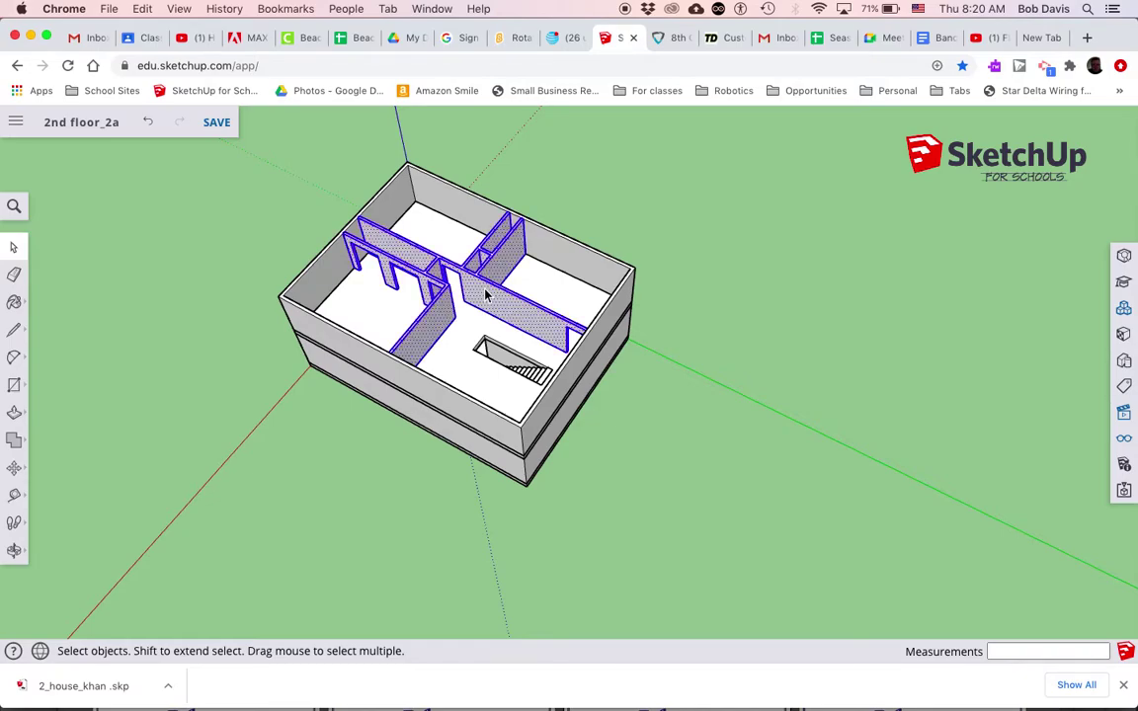
pyautogui.rightClick(485, 295)
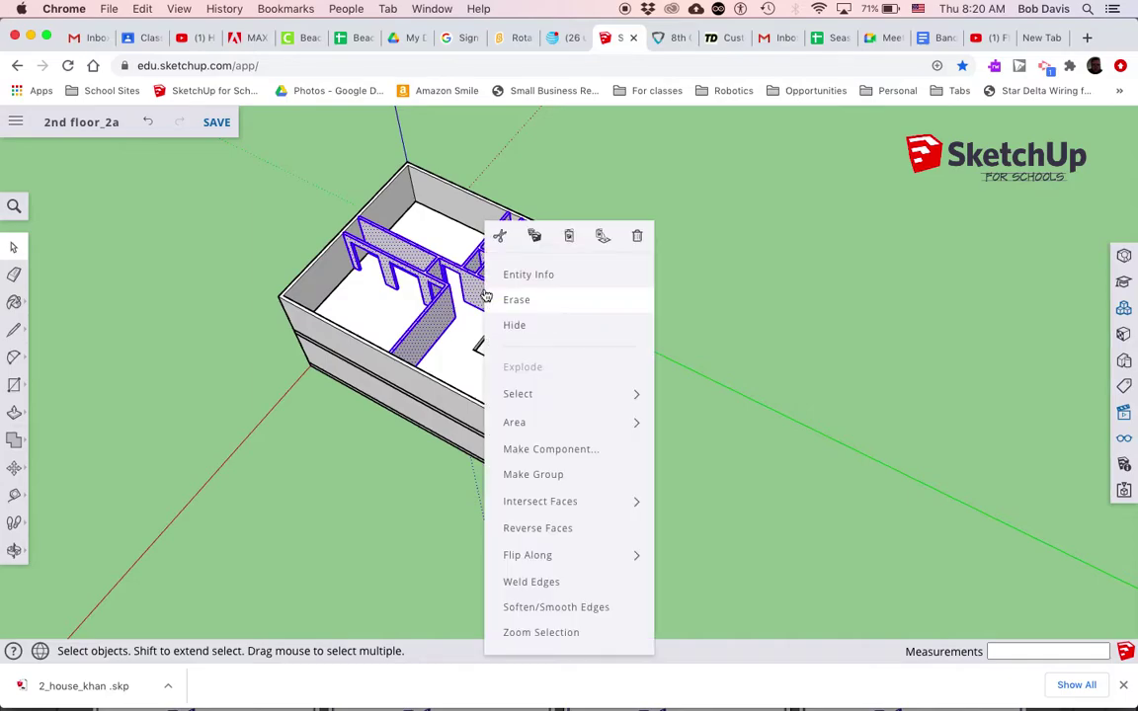
pyautogui.click(509, 474)
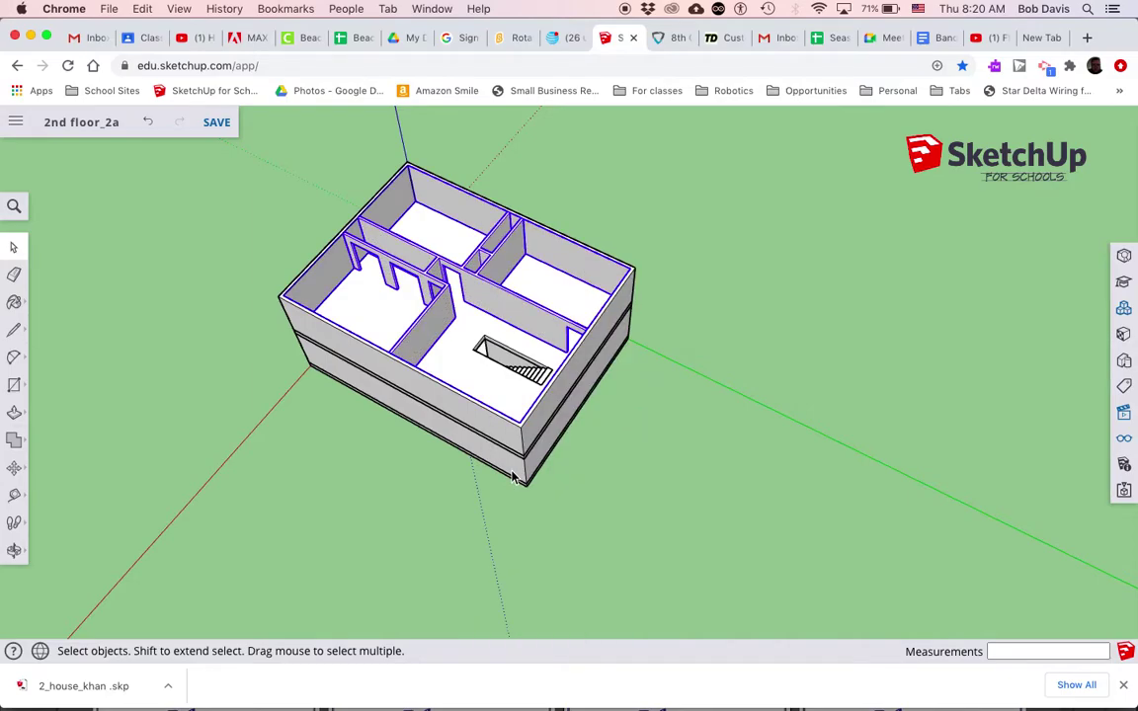
# Combine the interior walls and the outer shell of the second floor into one group.
pyautogui.keyDown('shift'); pyautogui.click(429, 200); pyautogui.keyUp('shift')
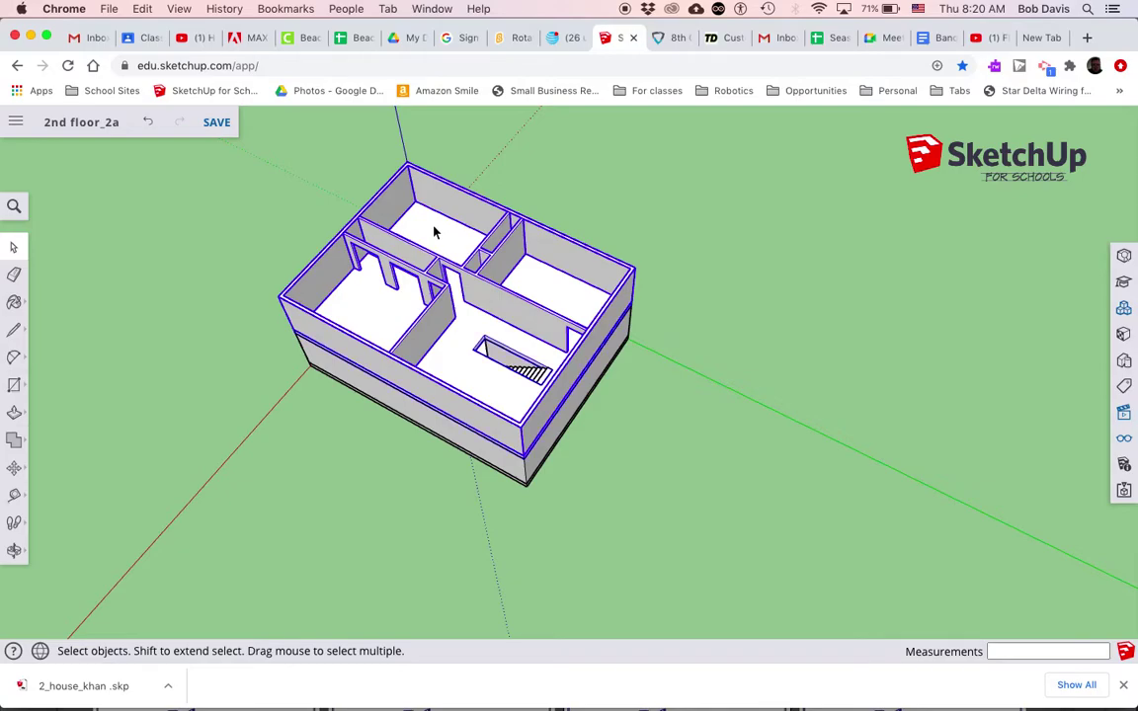
pyautogui.rightClick(434, 232)
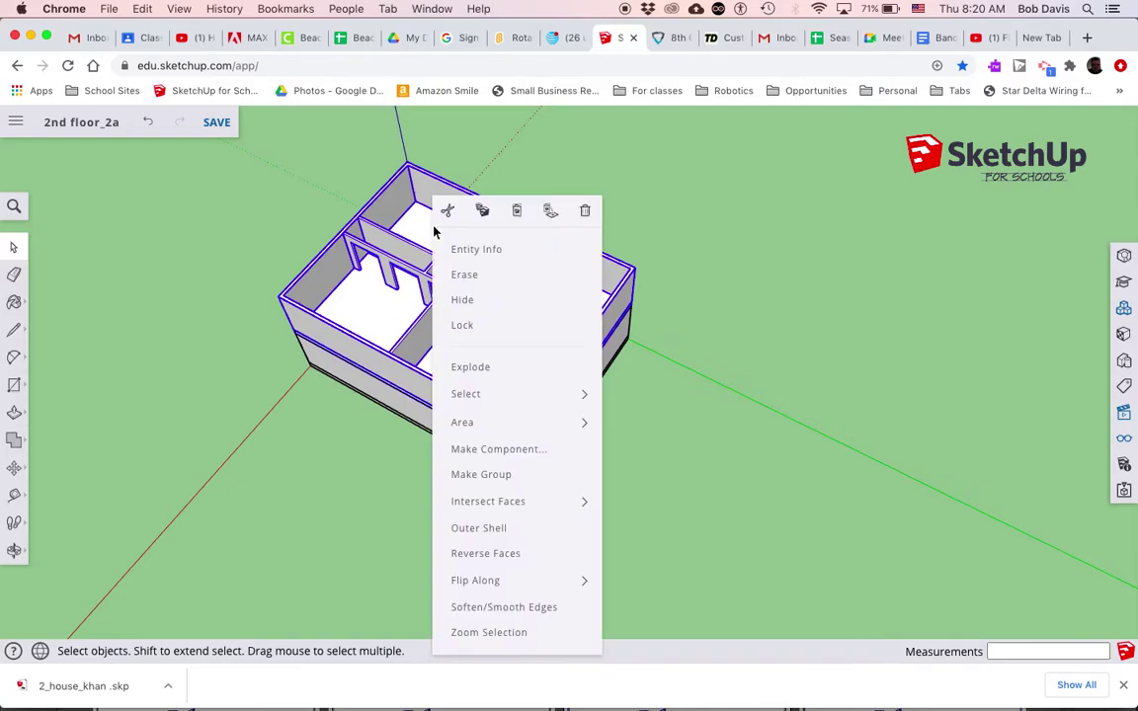
pyautogui.click(477, 473)
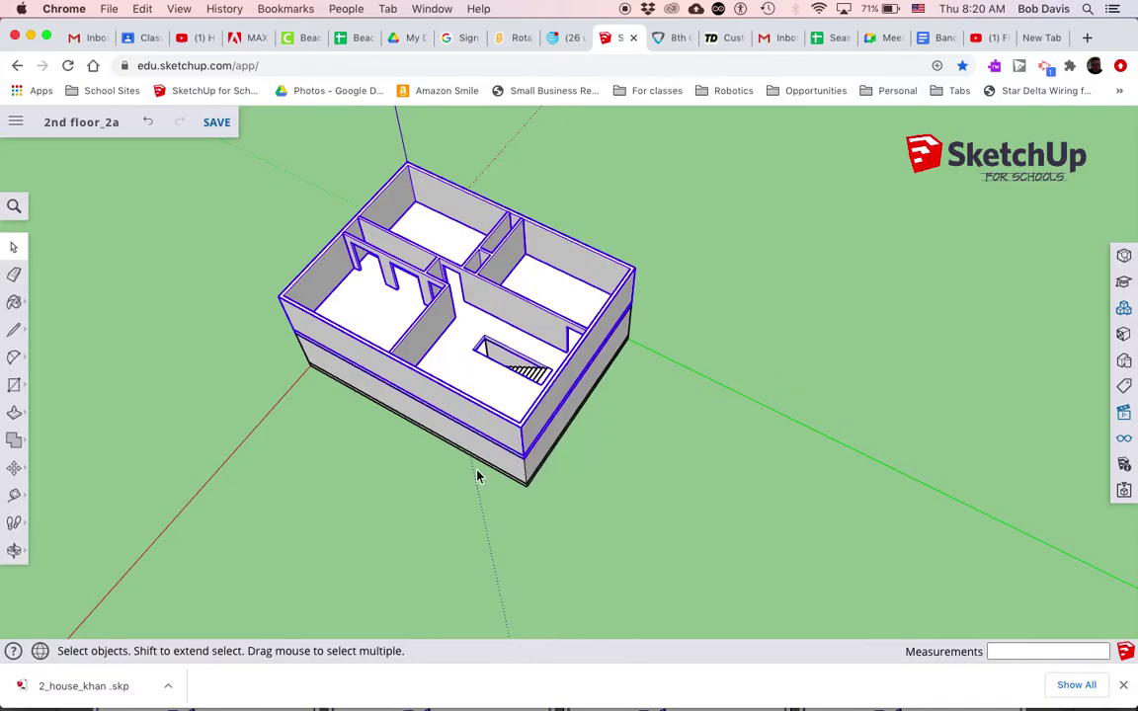
pyautogui.click(363, 464)
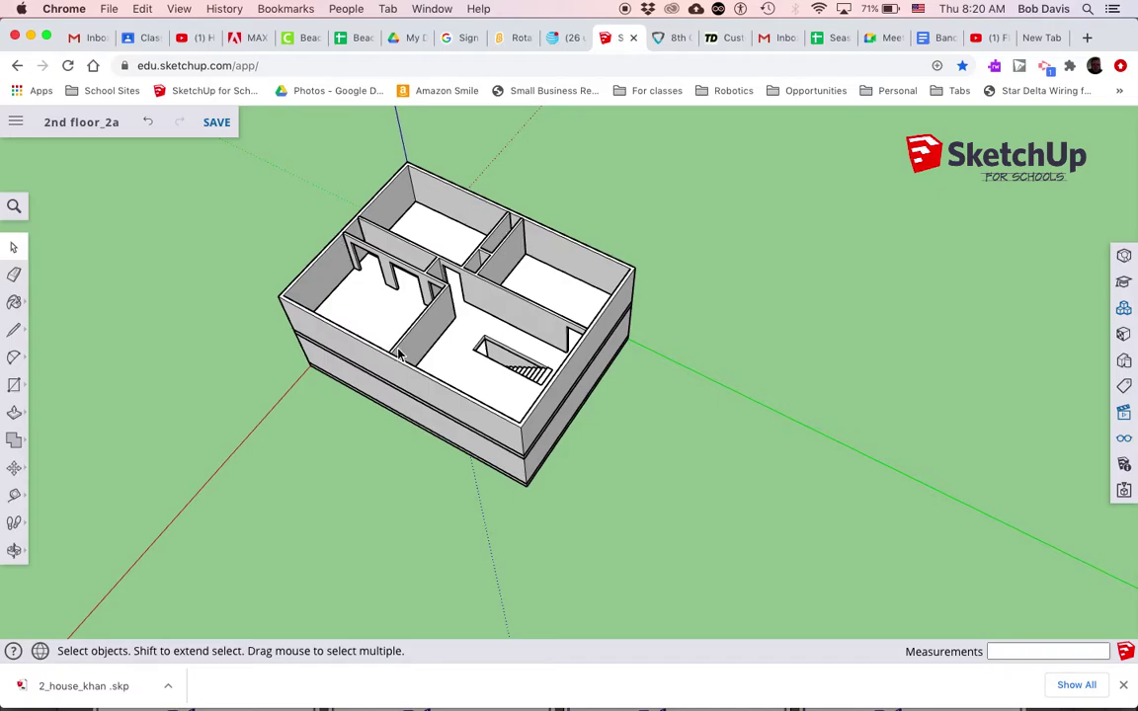
# Move the second-floor group off the first floor, about 63' 6" sideways to open ground beside the house.
pyautogui.press('o')
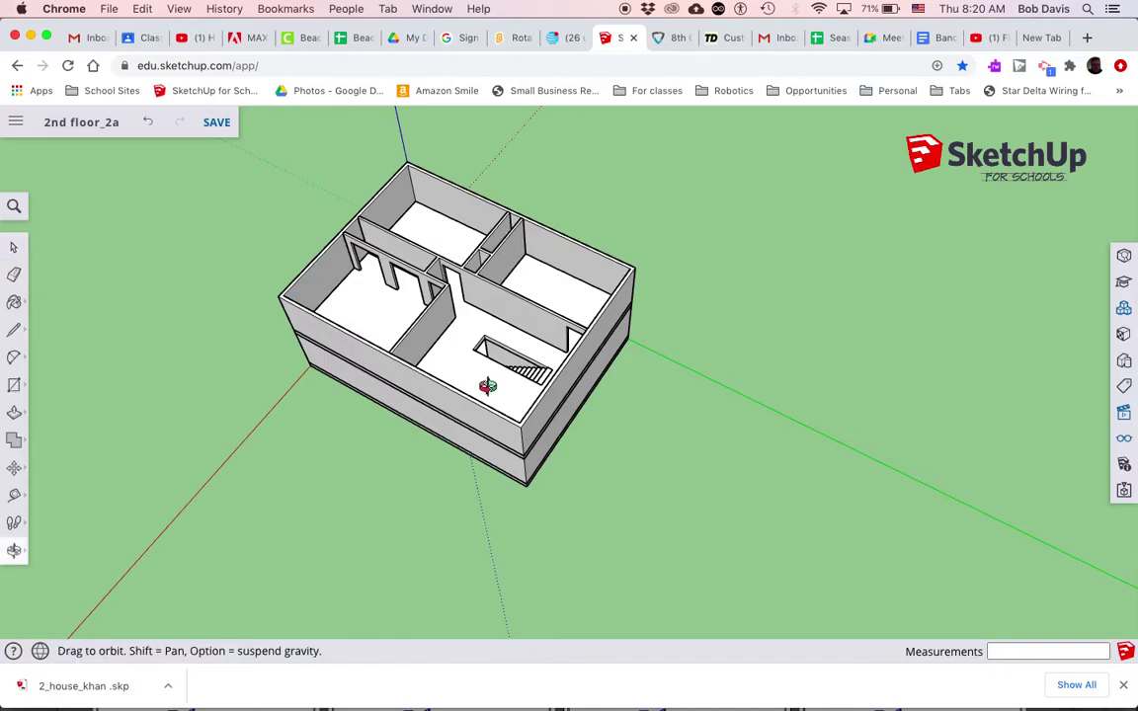
pyautogui.moveTo(231, 424); pyautogui.dragTo(329, 277)
pyautogui.press('m')
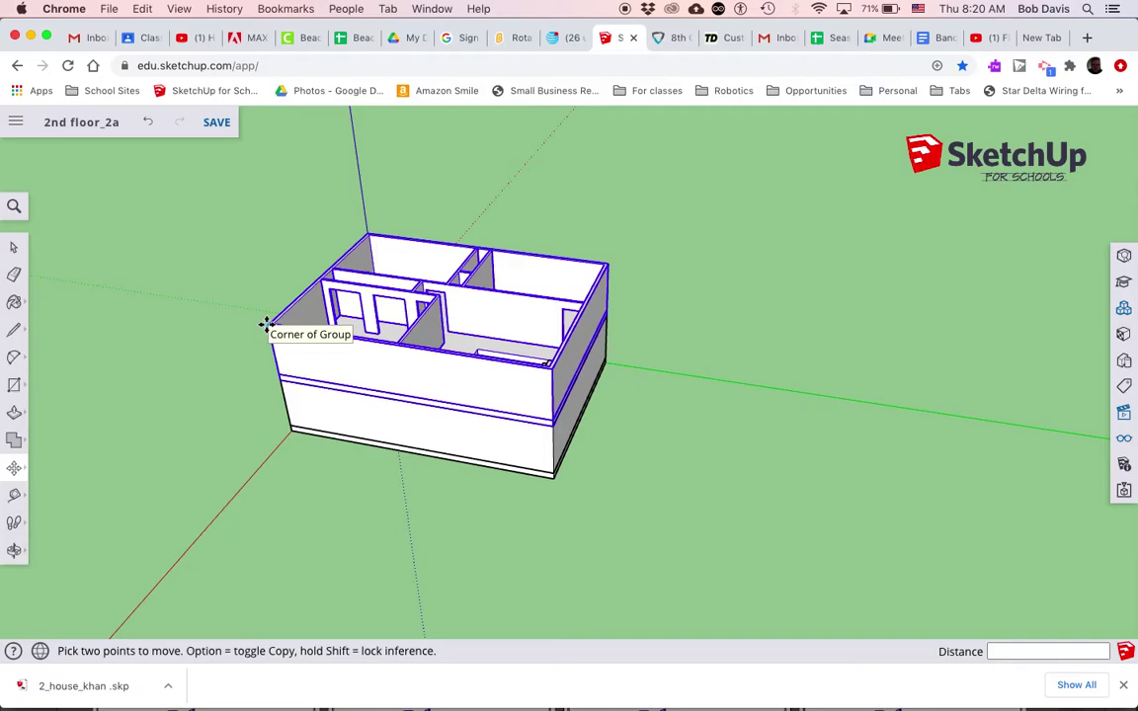
pyautogui.moveTo(267, 325); pyautogui.dragTo(740, 397)
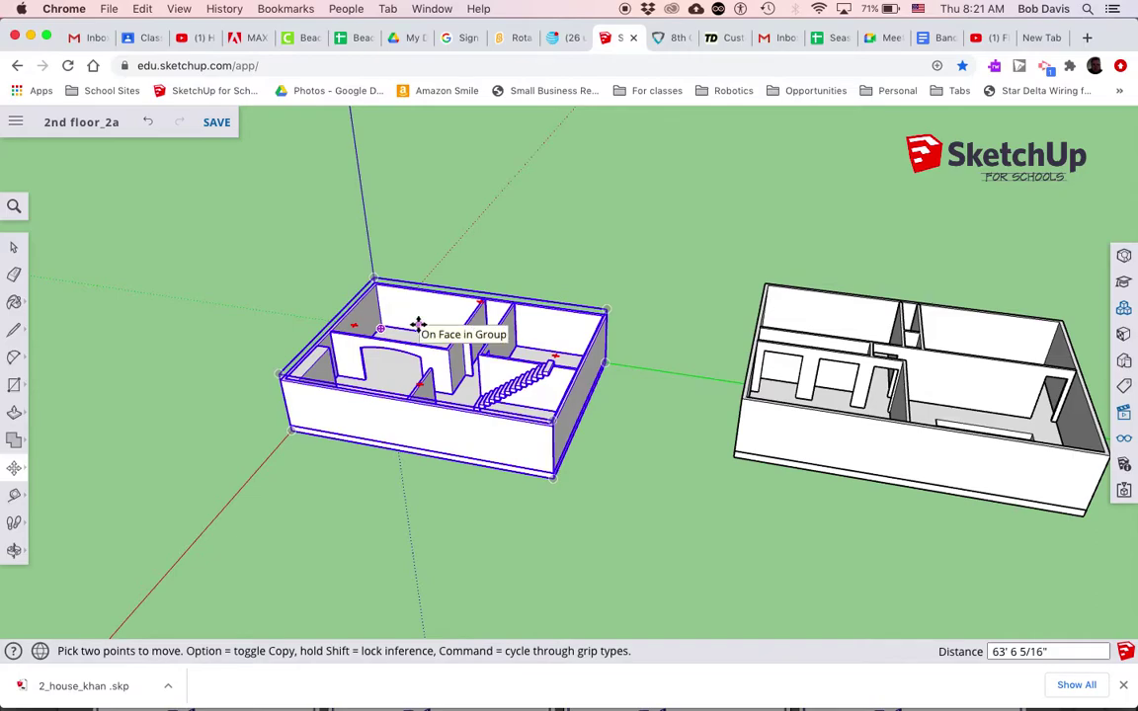
# Check that the first floor and the second floor each select as a separate group.
pyautogui.press('o')
pyautogui.moveTo(473, 223); pyautogui.dragTo(439, 435)
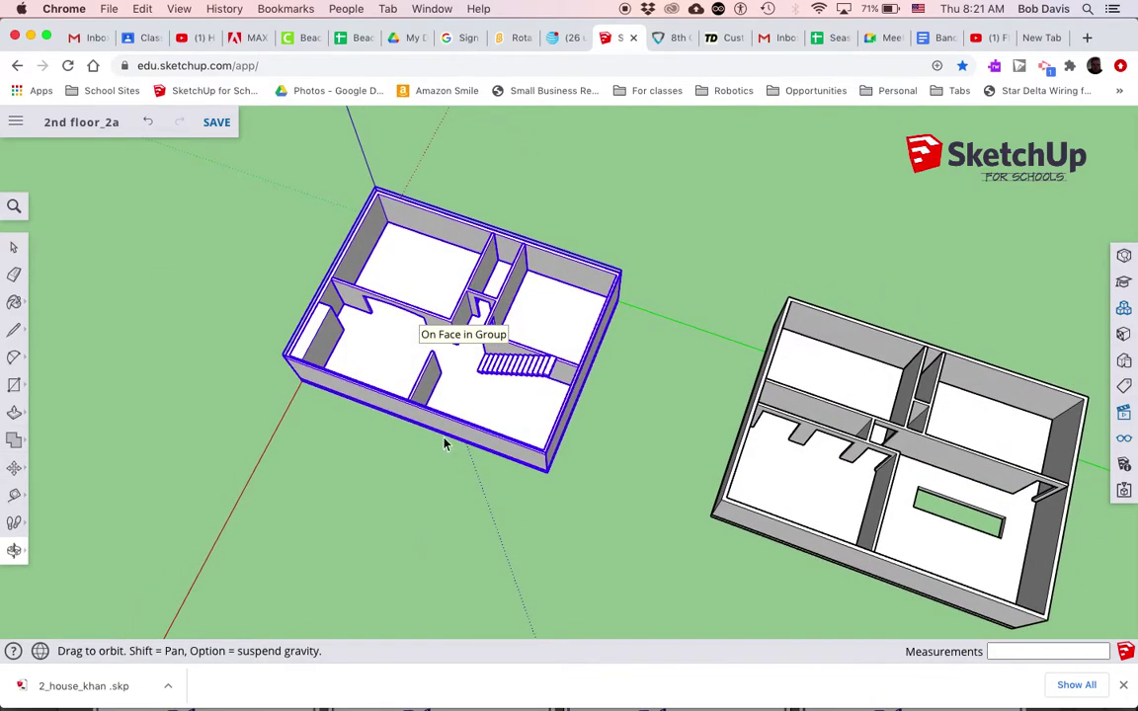
pyautogui.press('space')
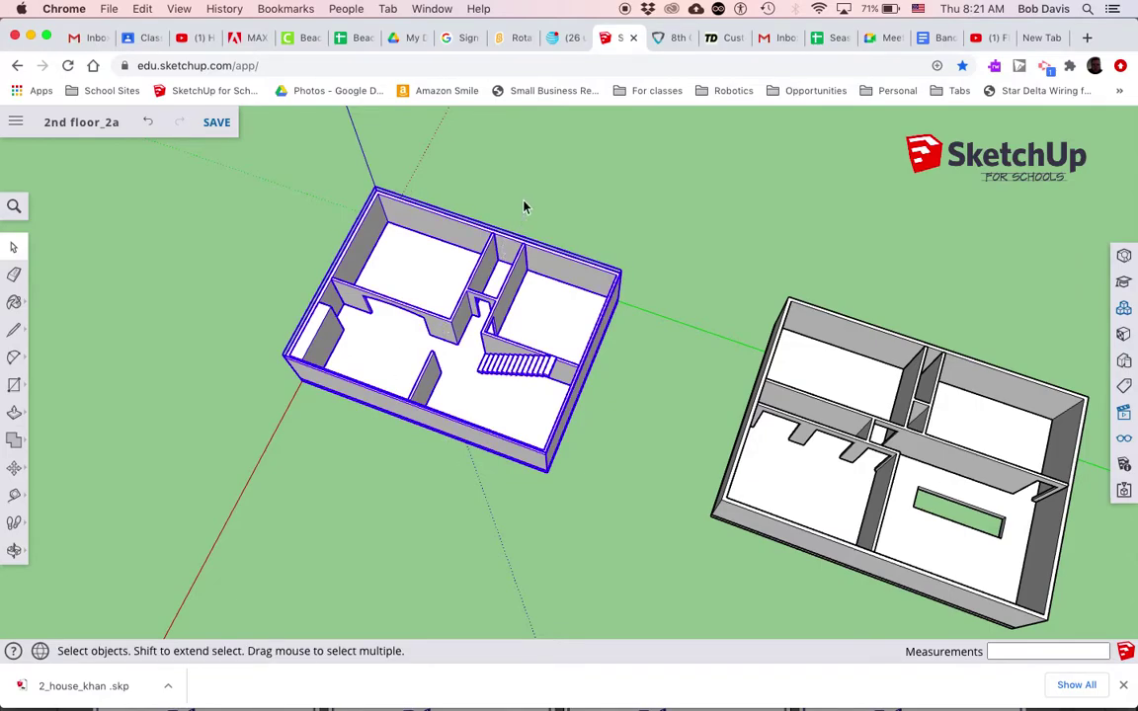
pyautogui.click(477, 186)
pyautogui.click(499, 287)
pyautogui.click(733, 518)
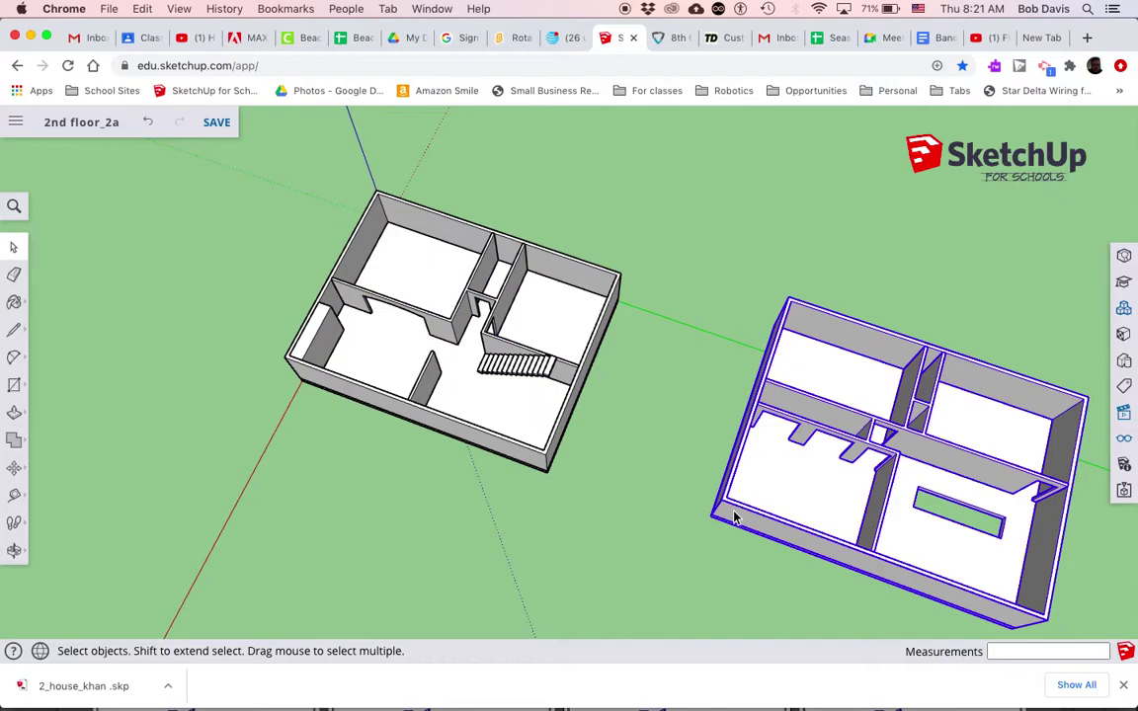
pyautogui.click(590, 533)
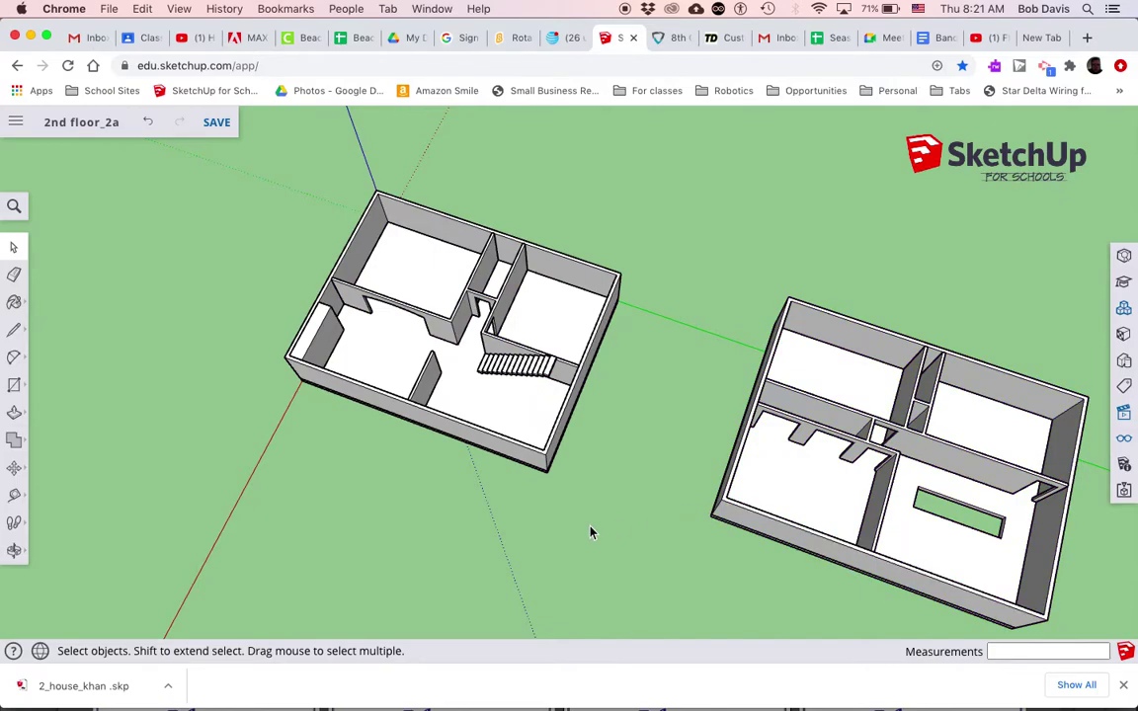
# Save the current model, and start saving a copy named furnished_2a.
pyautogui.click(218, 121)
pyautogui.click(17, 122)
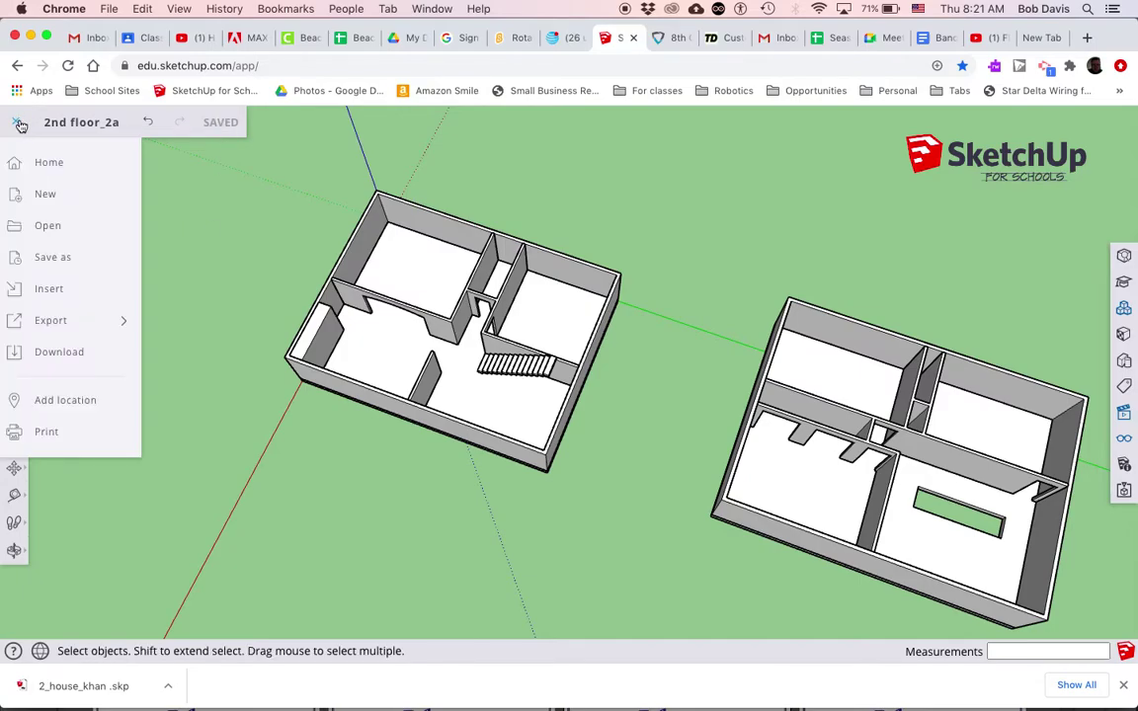
pyautogui.click(45, 256)
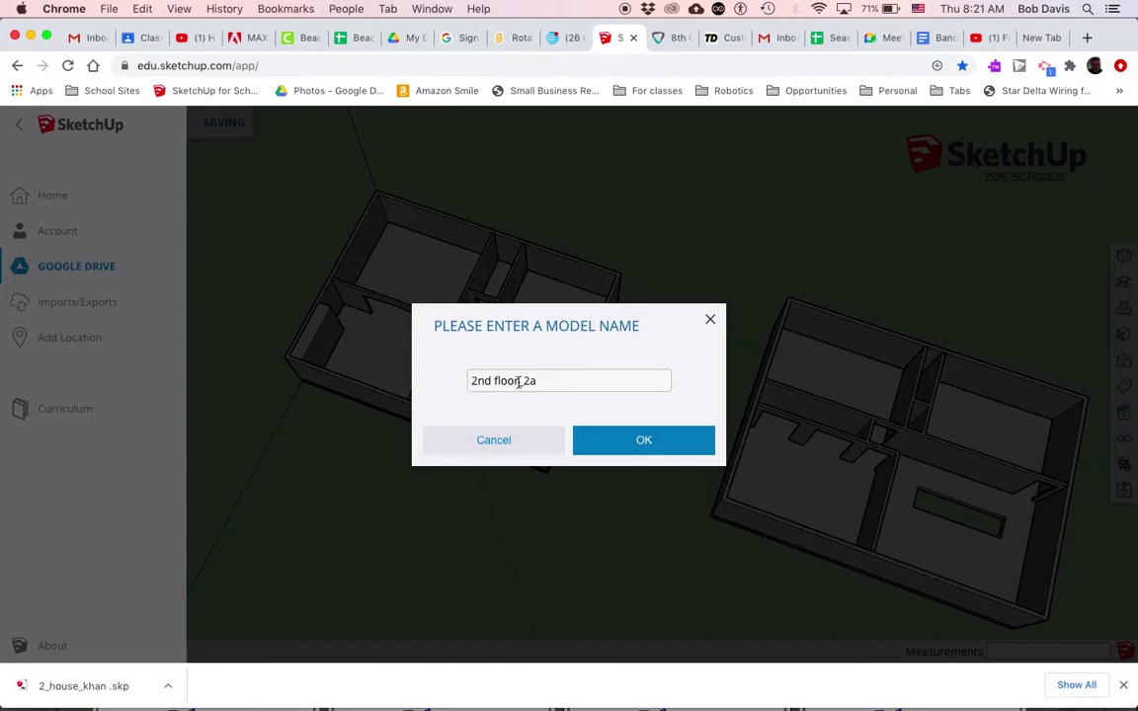
pyautogui.moveTo(518, 383); pyautogui.dragTo(469, 383)
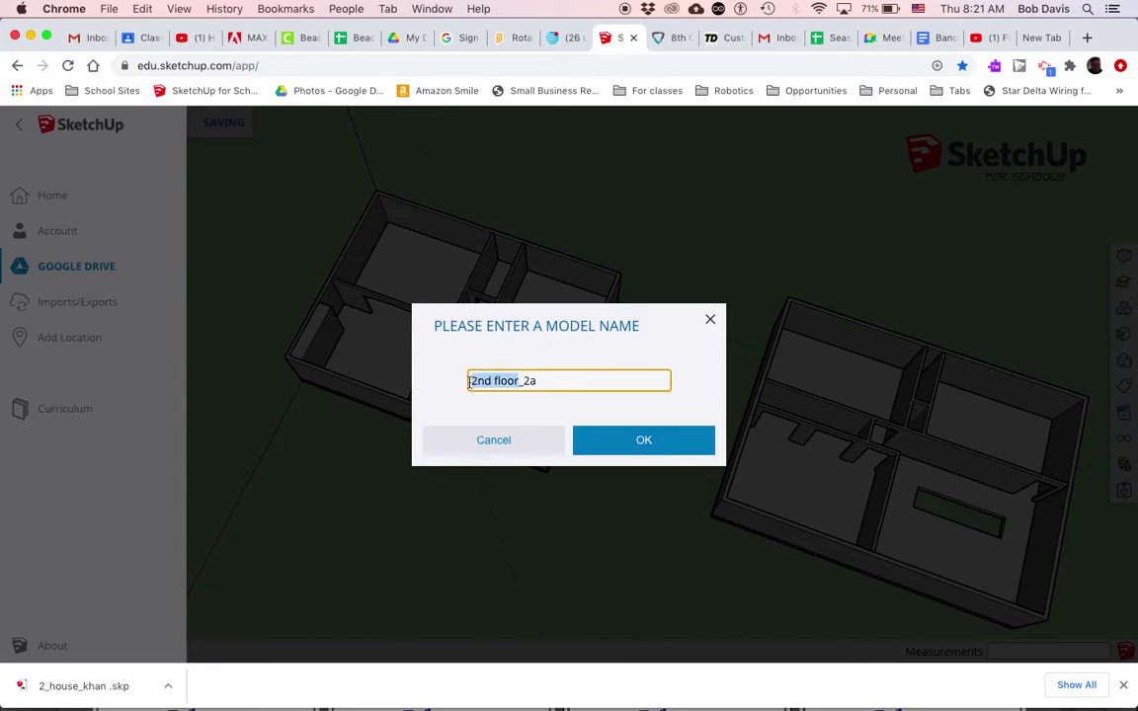
pyautogui.write('furnis')
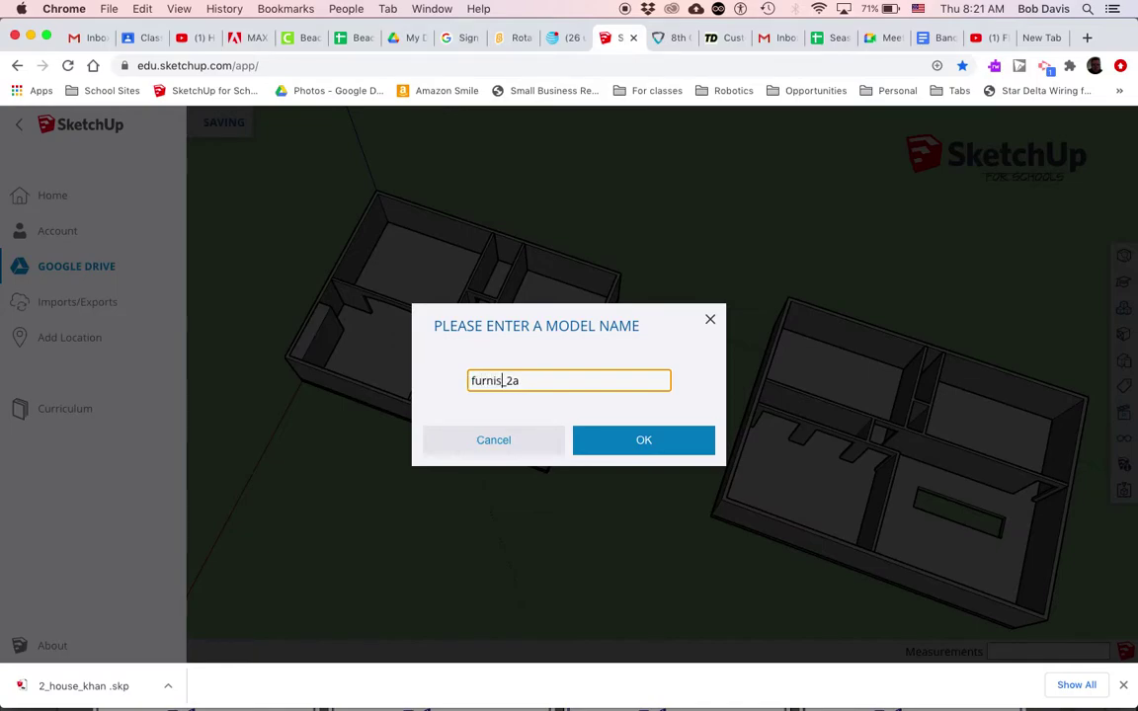
pyautogui.write('hed')
pyautogui.click(638, 441)
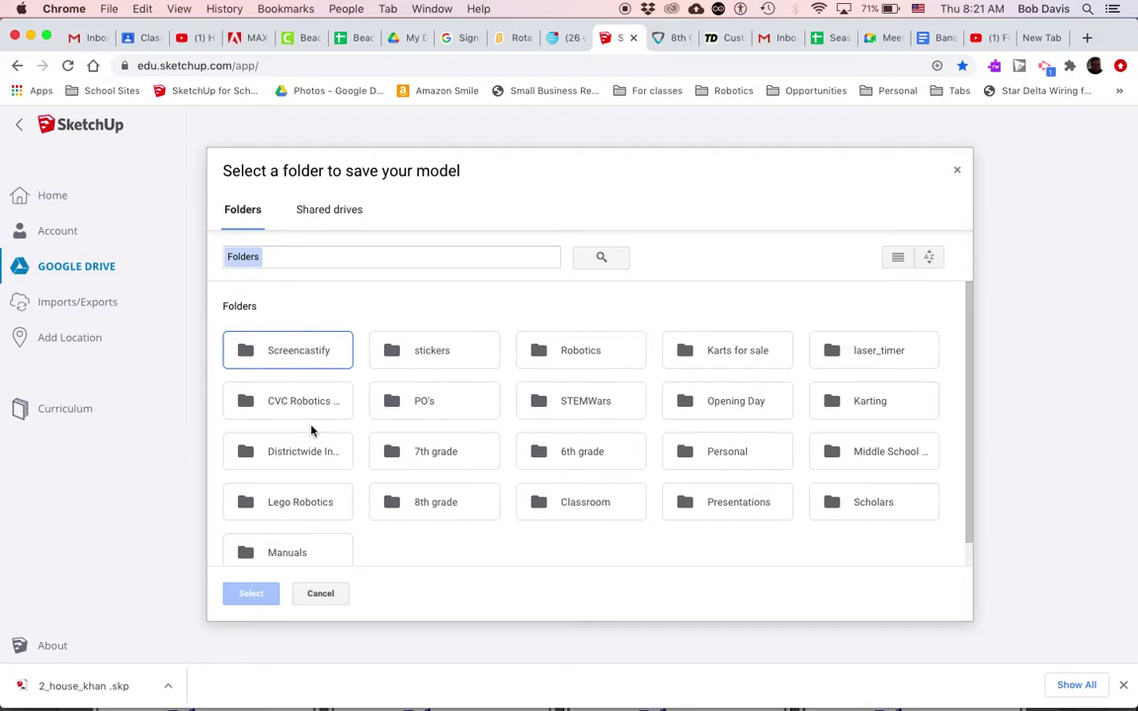
# Store the furnished_2a copy in the 8_2 folder inside the 8th grade Google Drive folder.
pyautogui.click(899, 257)
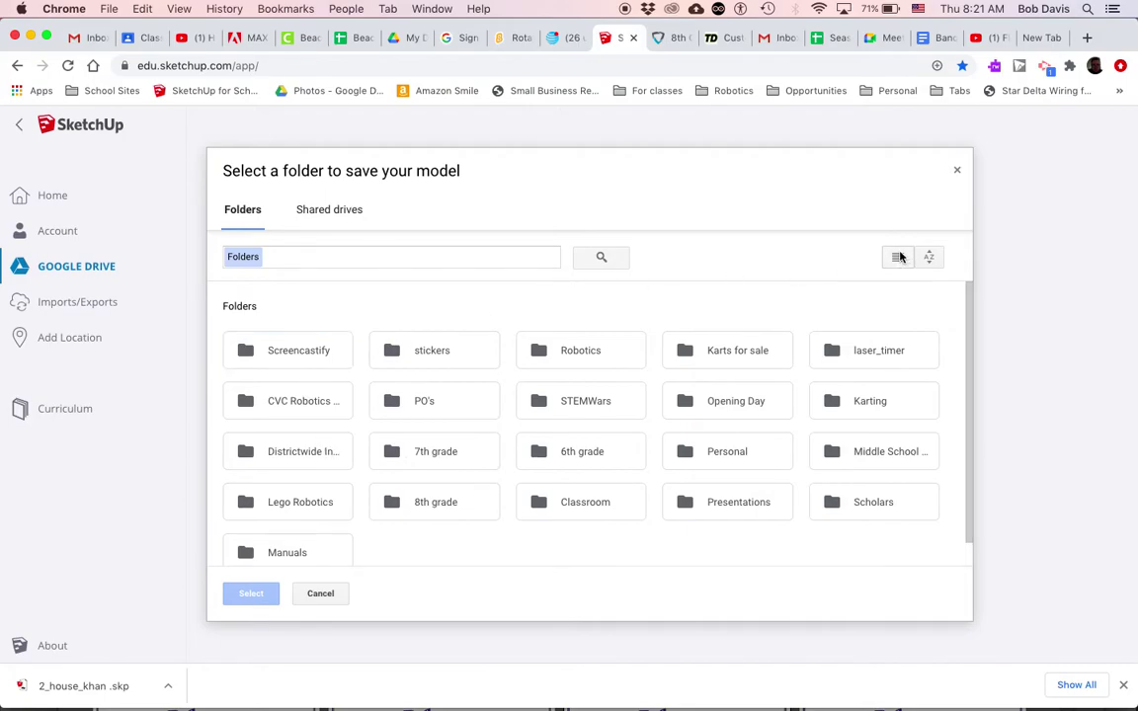
pyautogui.scroll(-5, 307, 396)
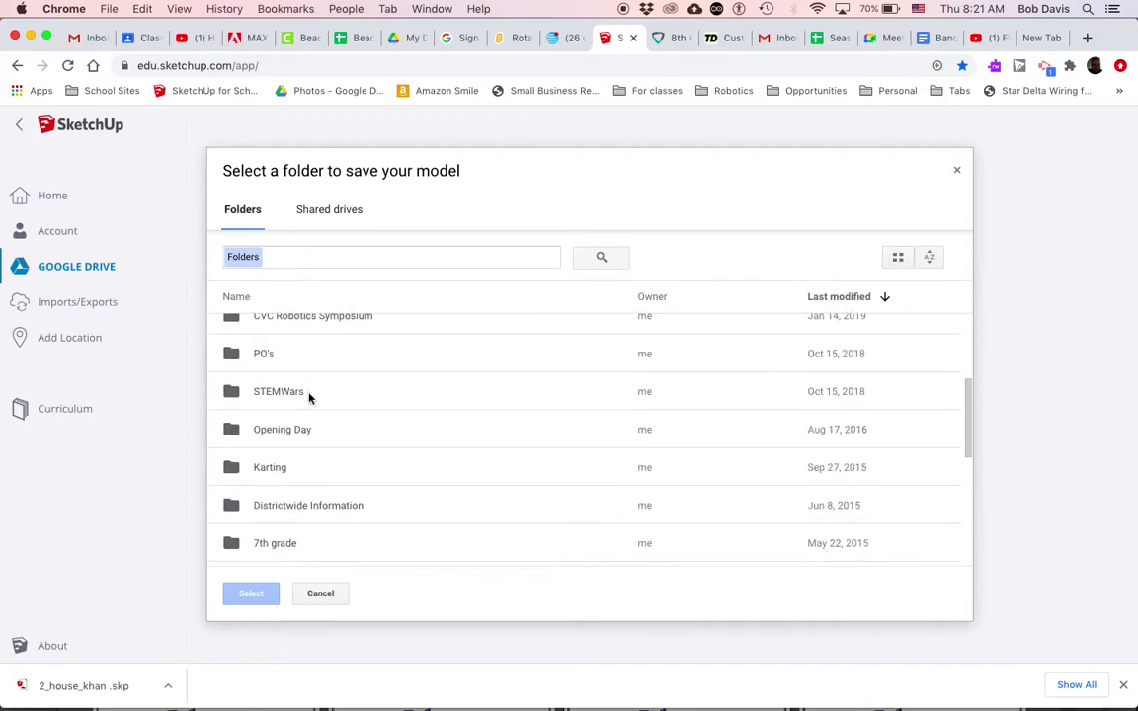
pyautogui.scroll(-5, 308, 397)
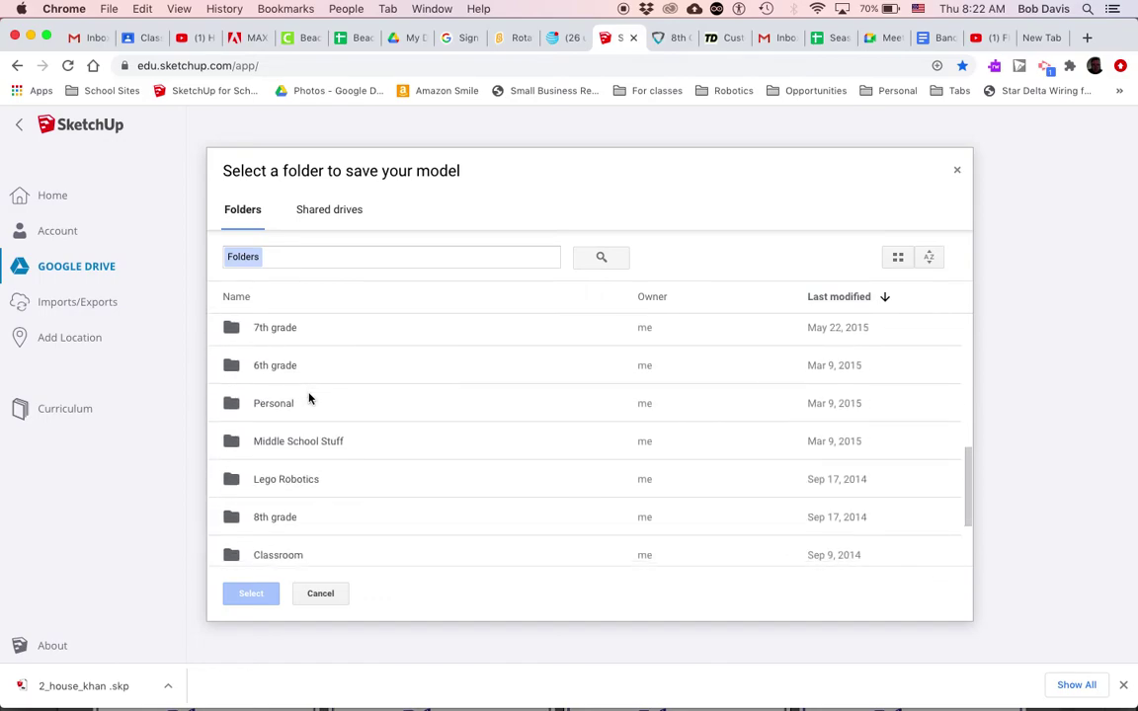
pyautogui.scroll(-1, 308, 397)
pyautogui.click(231, 473)
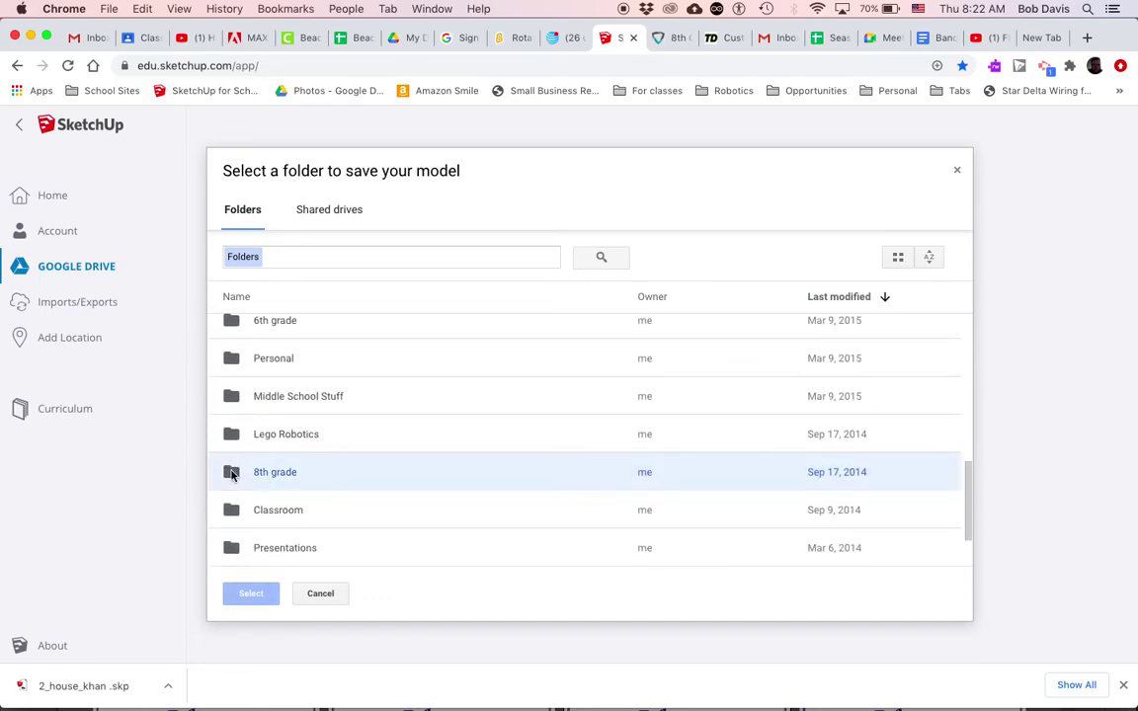
pyautogui.doubleClick(231, 473)
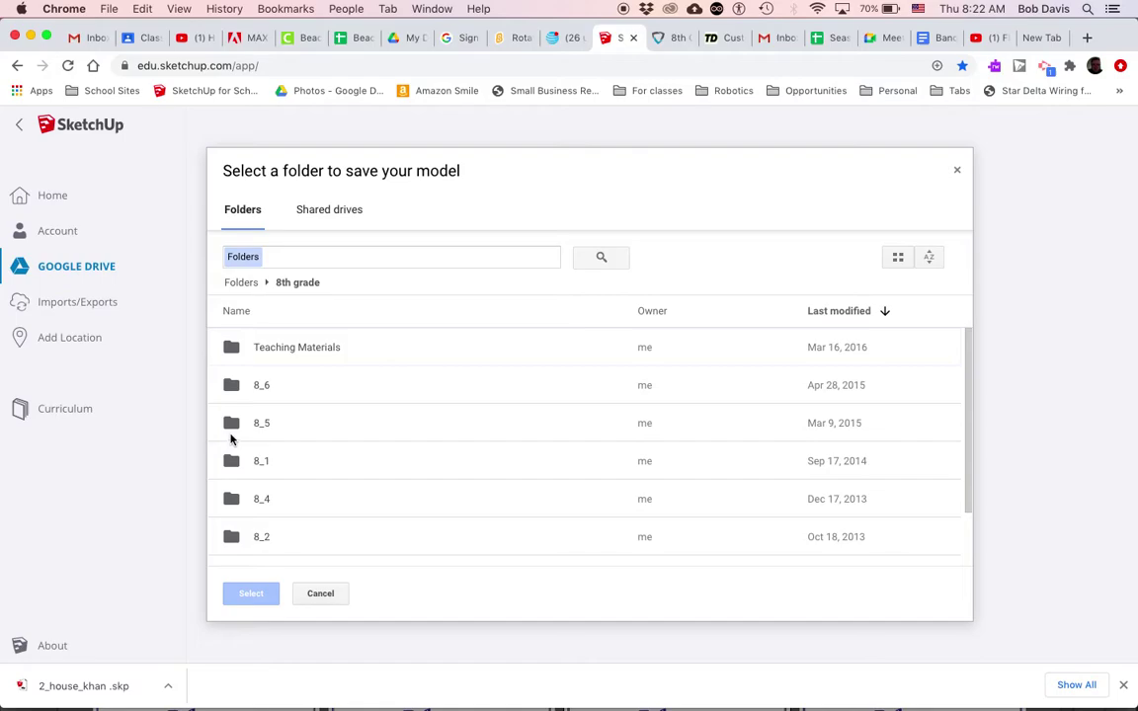
pyautogui.click(227, 536)
pyautogui.click(248, 593)
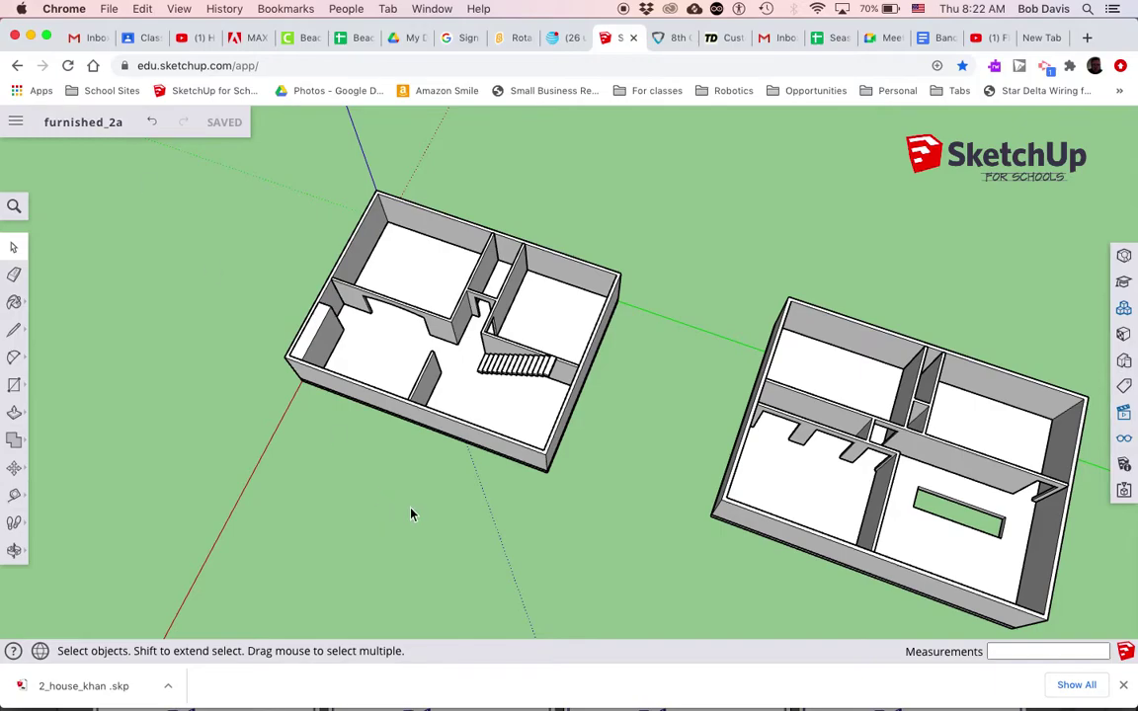
# Open the Components library and view the components already in the model.
pyautogui.press('o')
pyautogui.moveTo(406, 504); pyautogui.dragTo(443, 485)
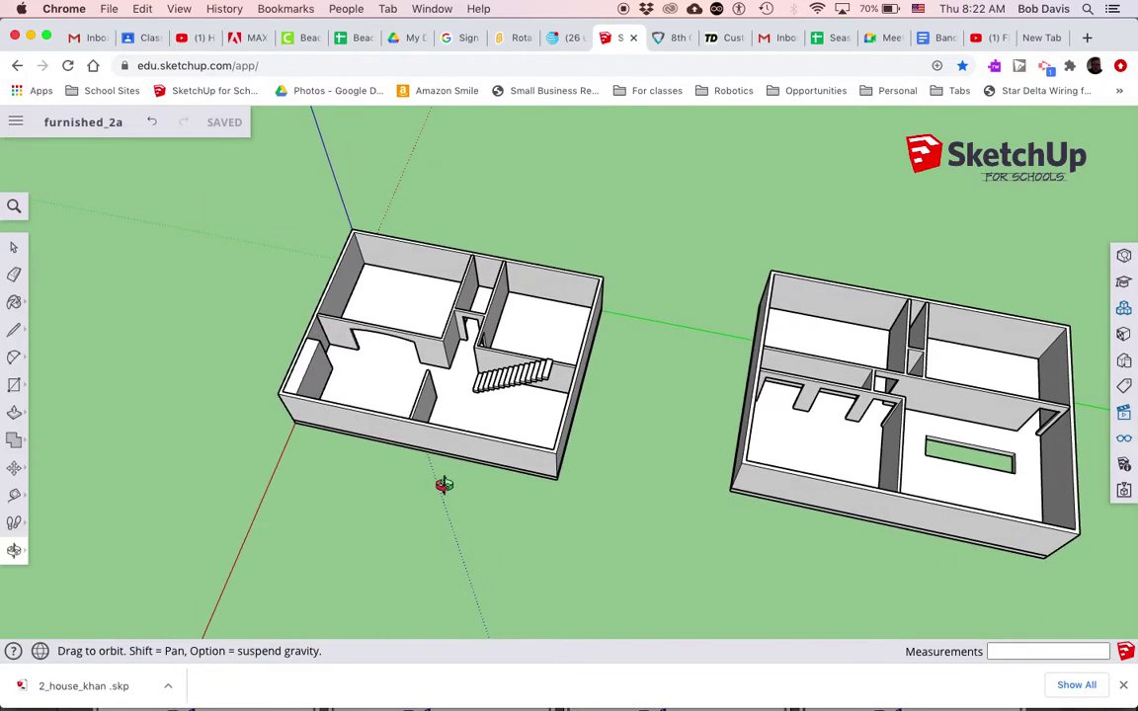
pyautogui.click(1125, 310)
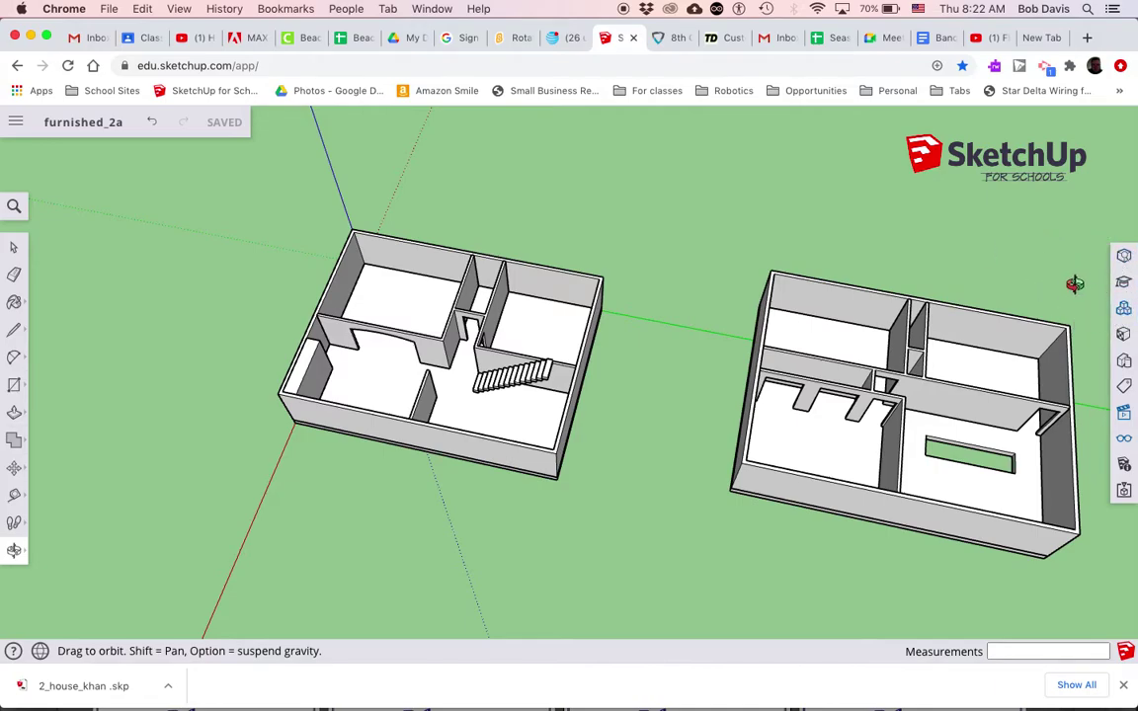
pyautogui.click(1125, 310)
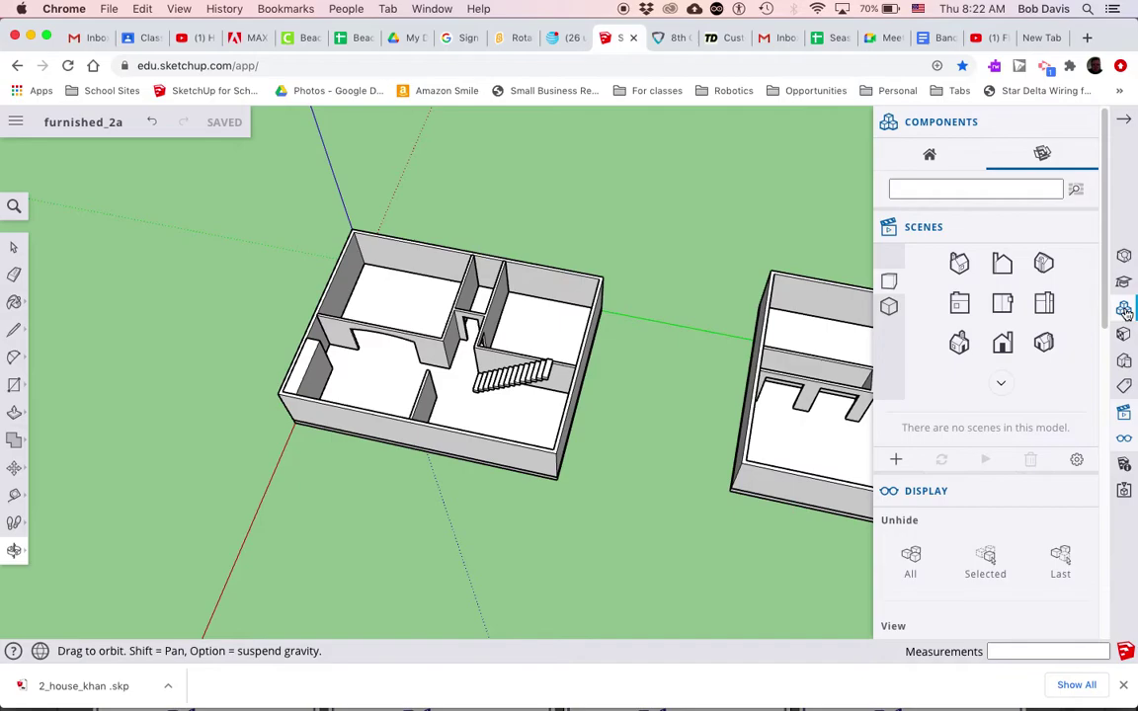
pyautogui.click(929, 155)
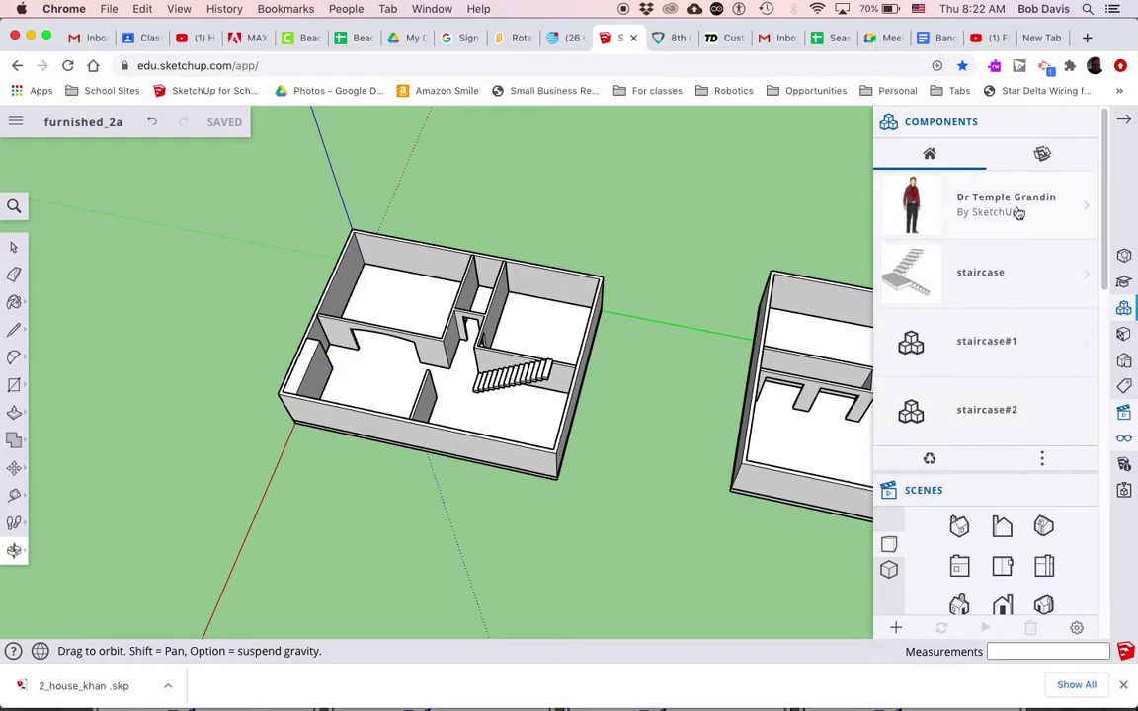
# Search the 3D Warehouse for "bedroom" and look through the first page of models.
pyautogui.click(1042, 155)
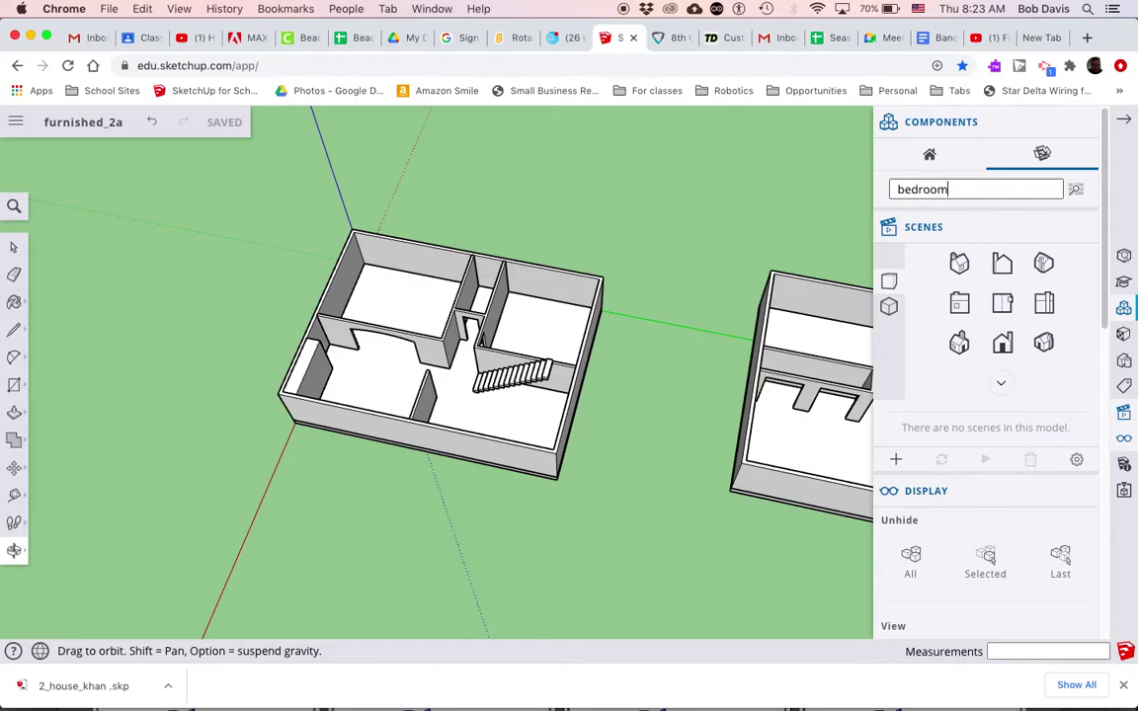
pyautogui.press('Return')
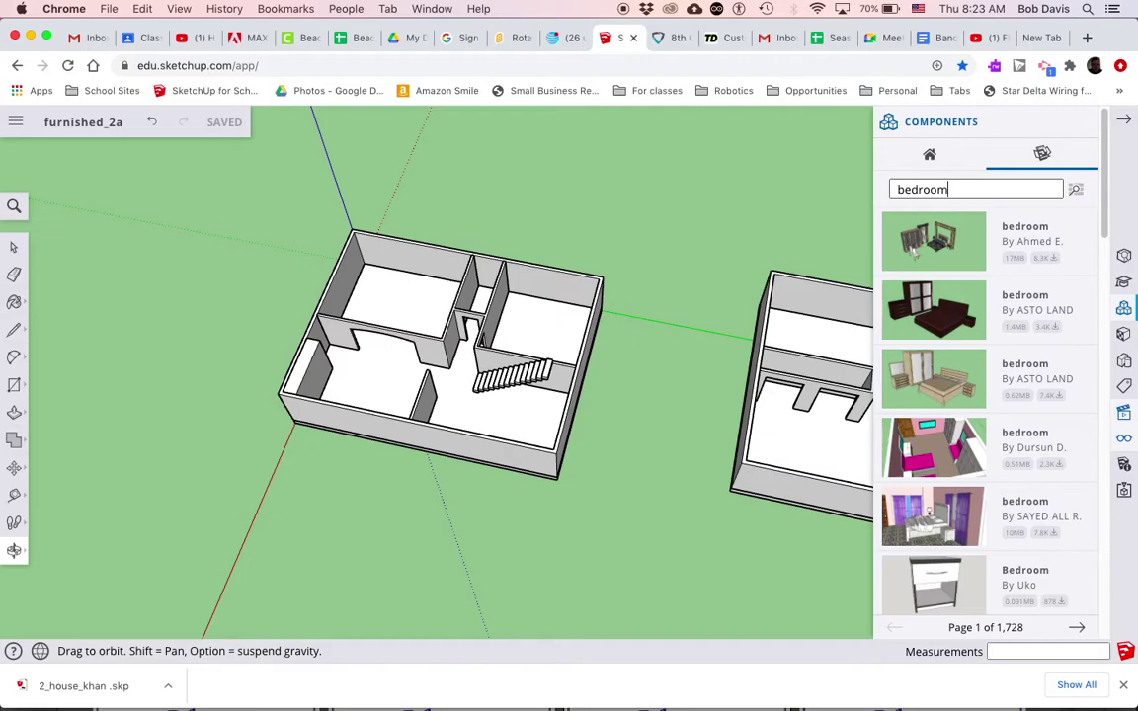
pyautogui.scroll(-1, 968, 331)
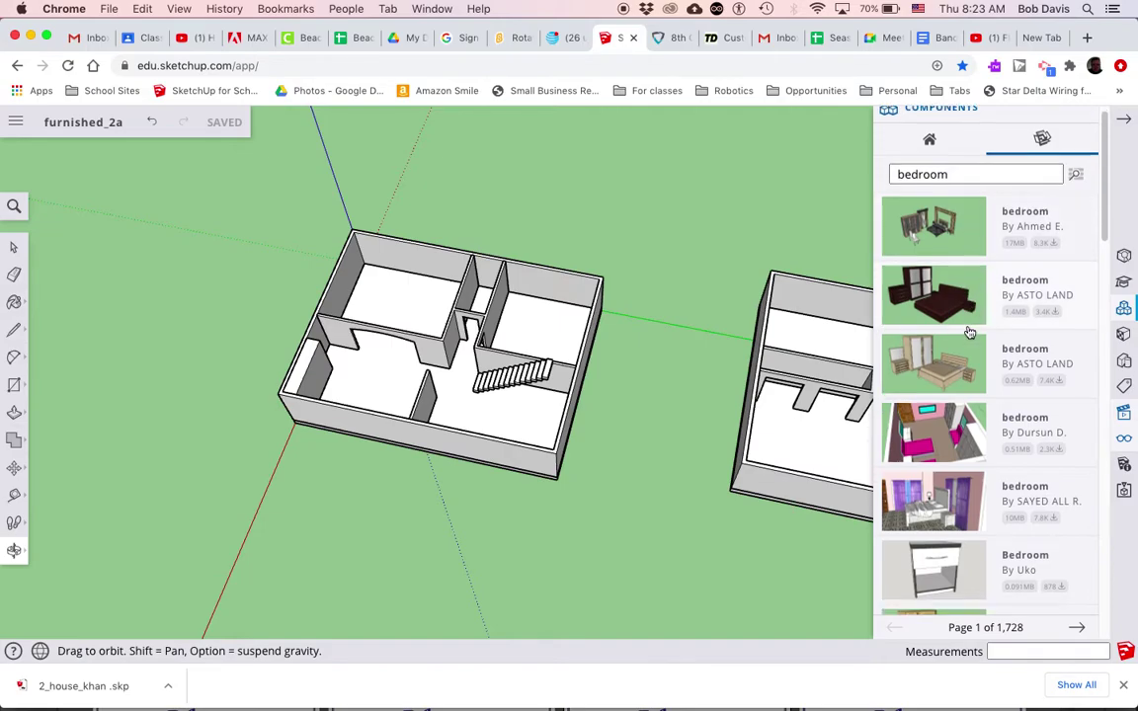
pyautogui.scroll(-5, 969, 330)
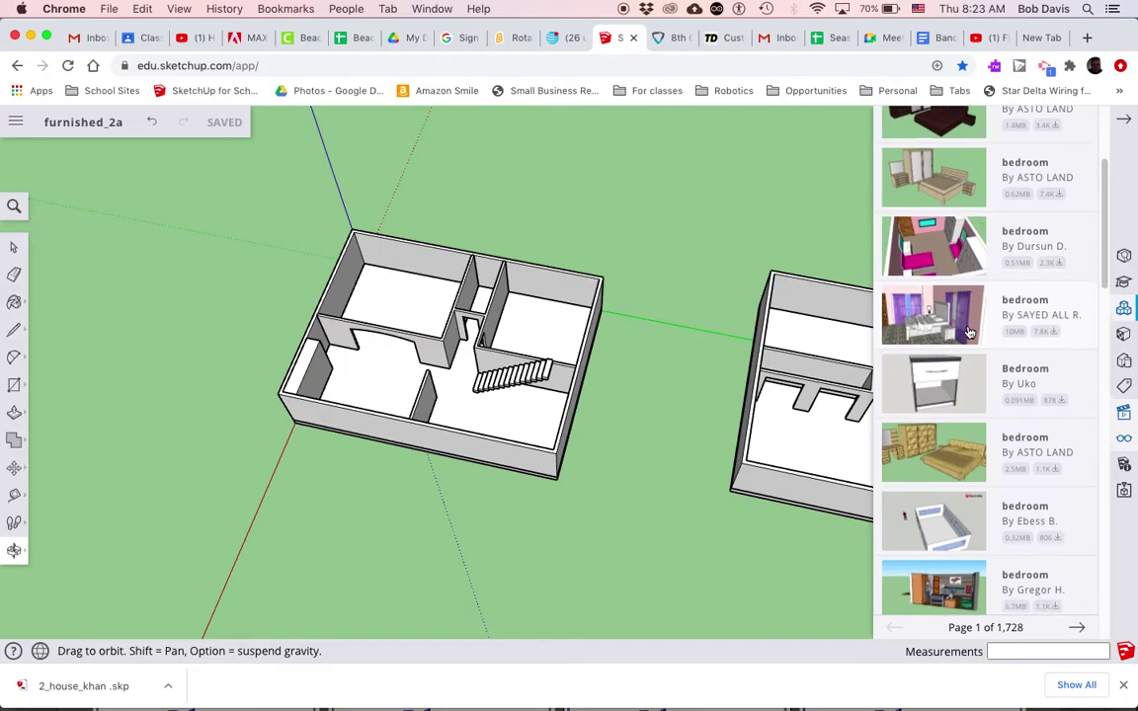
pyautogui.scroll(-5, 969, 330)
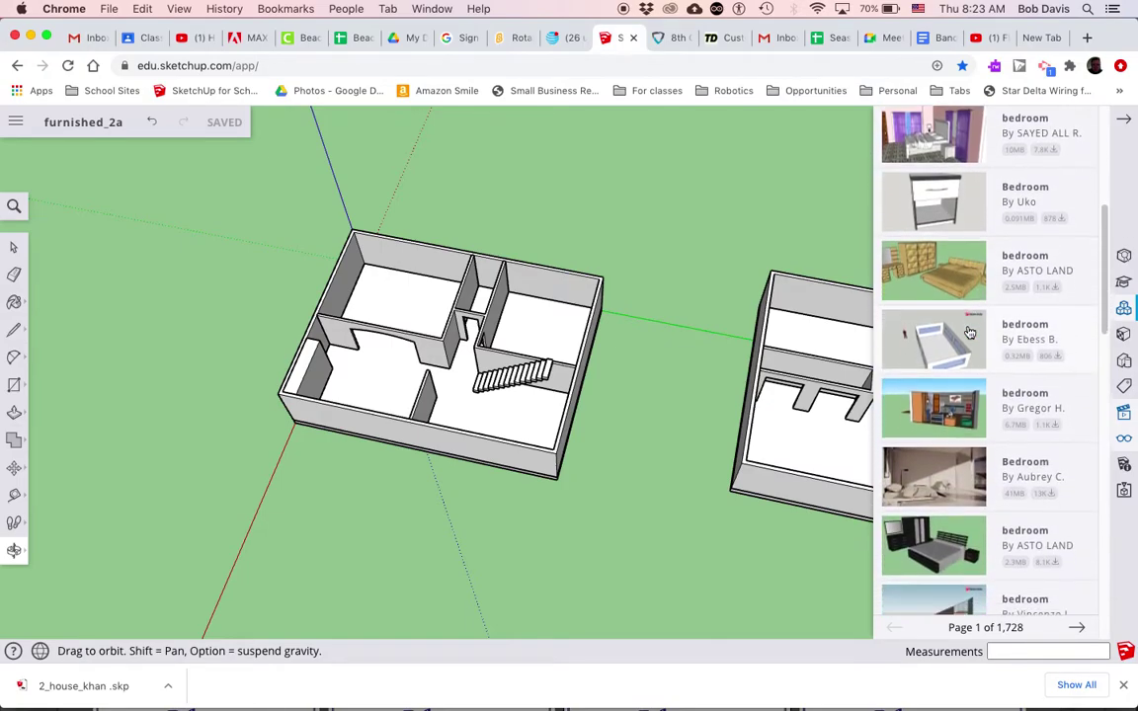
pyautogui.scroll(-2, 969, 331)
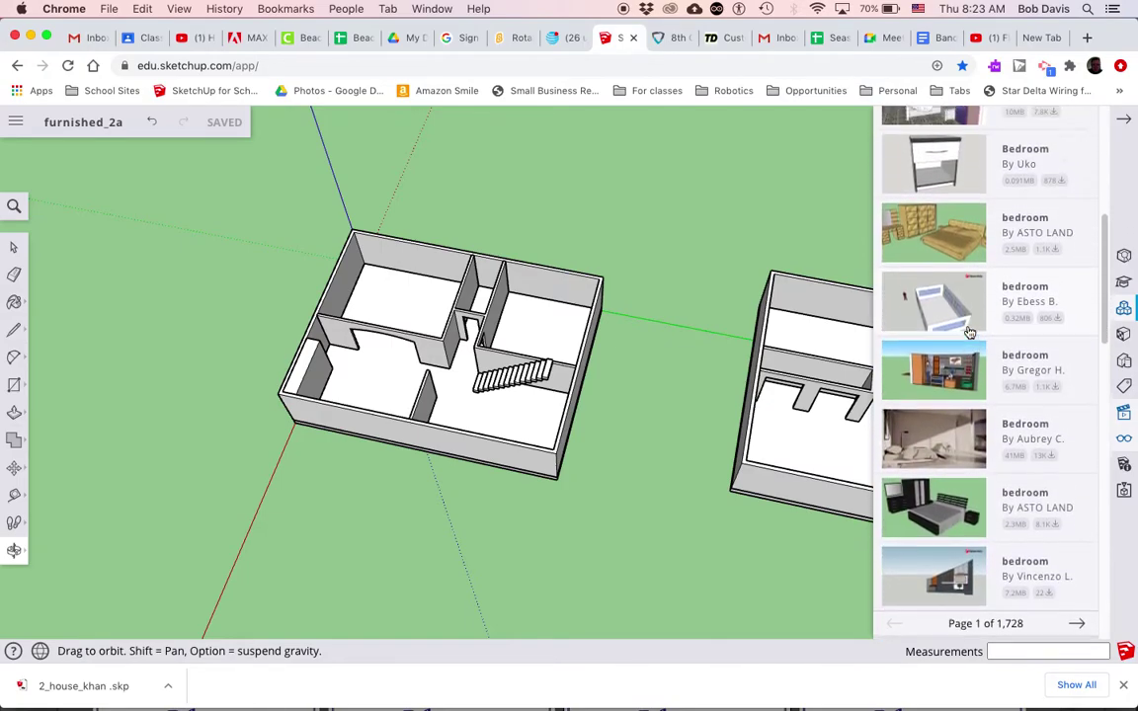
pyautogui.scroll(12, 966, 331)
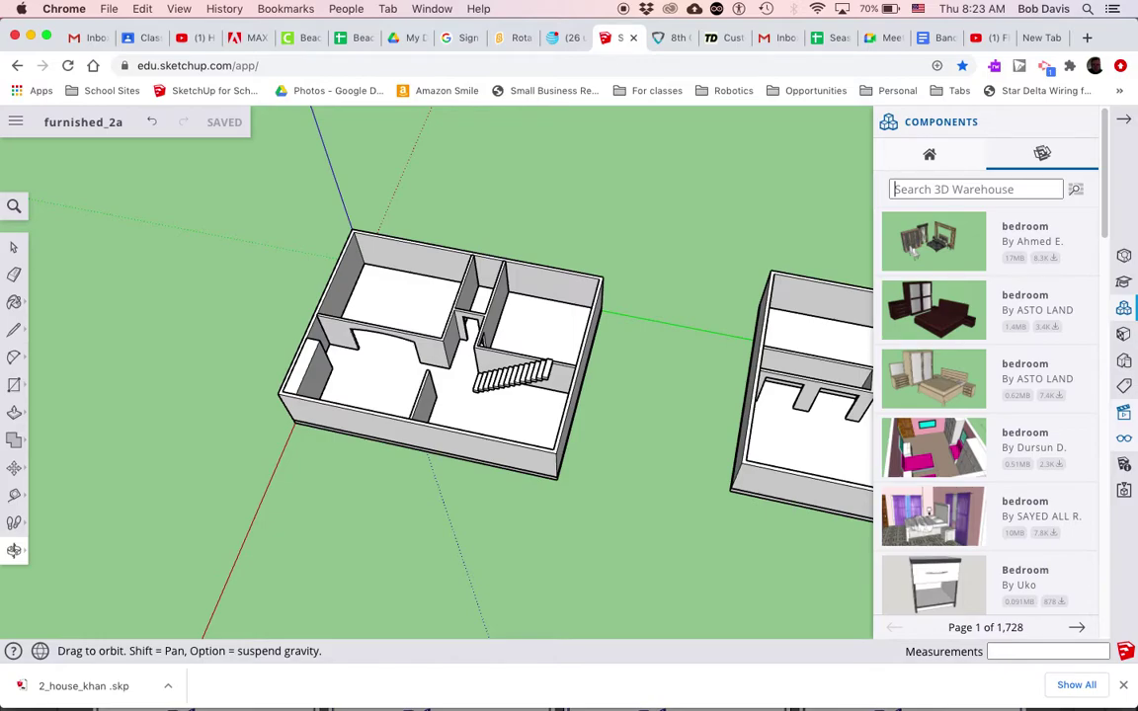
# Search the 3D Warehouse for "desk" and place the Sampson Desk in the first-floor room behind the staircase.
pyautogui.write('desk')
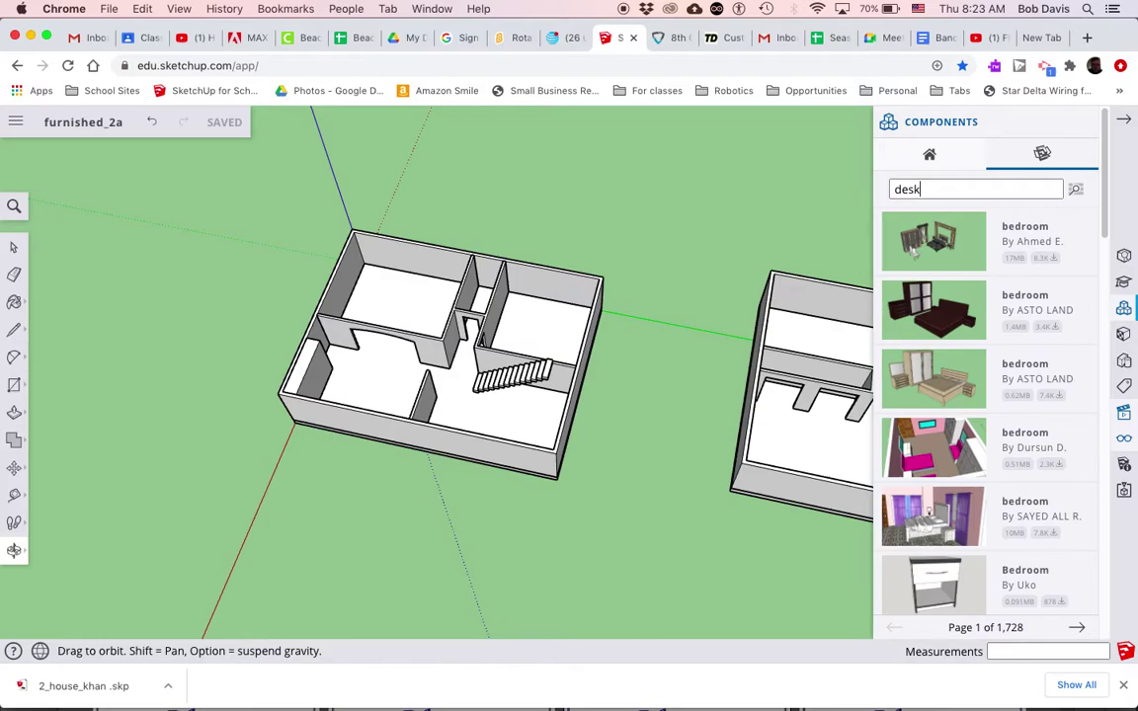
pyautogui.press('Return')
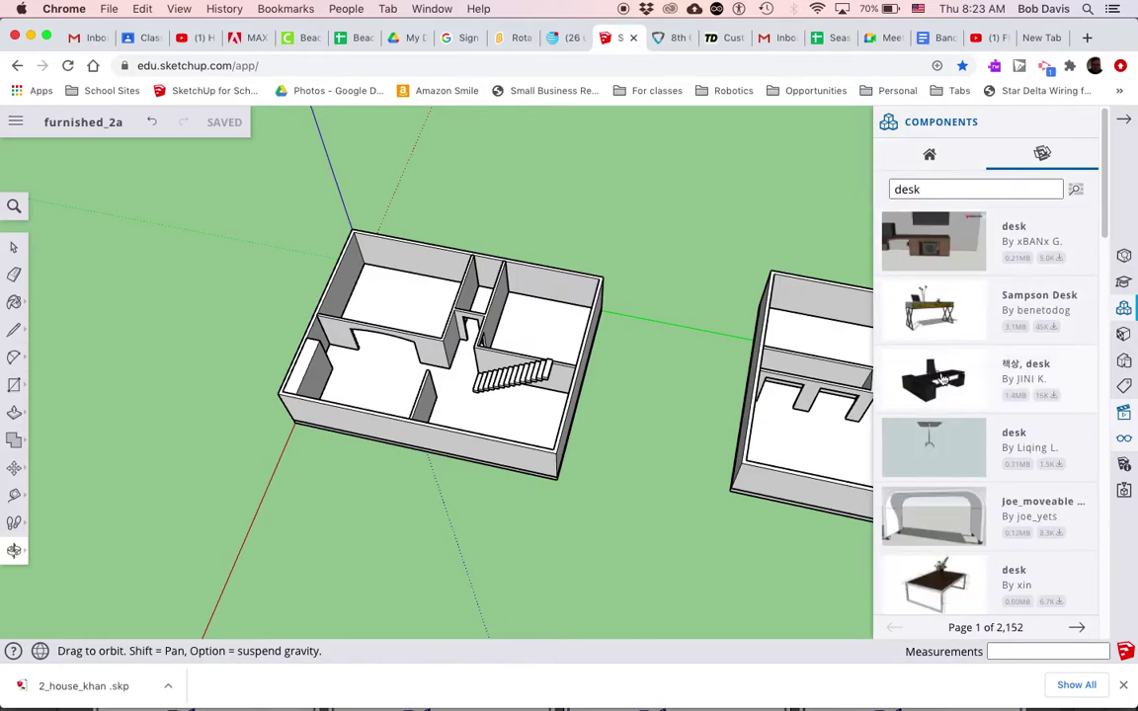
pyautogui.scroll(-5, 943, 385)
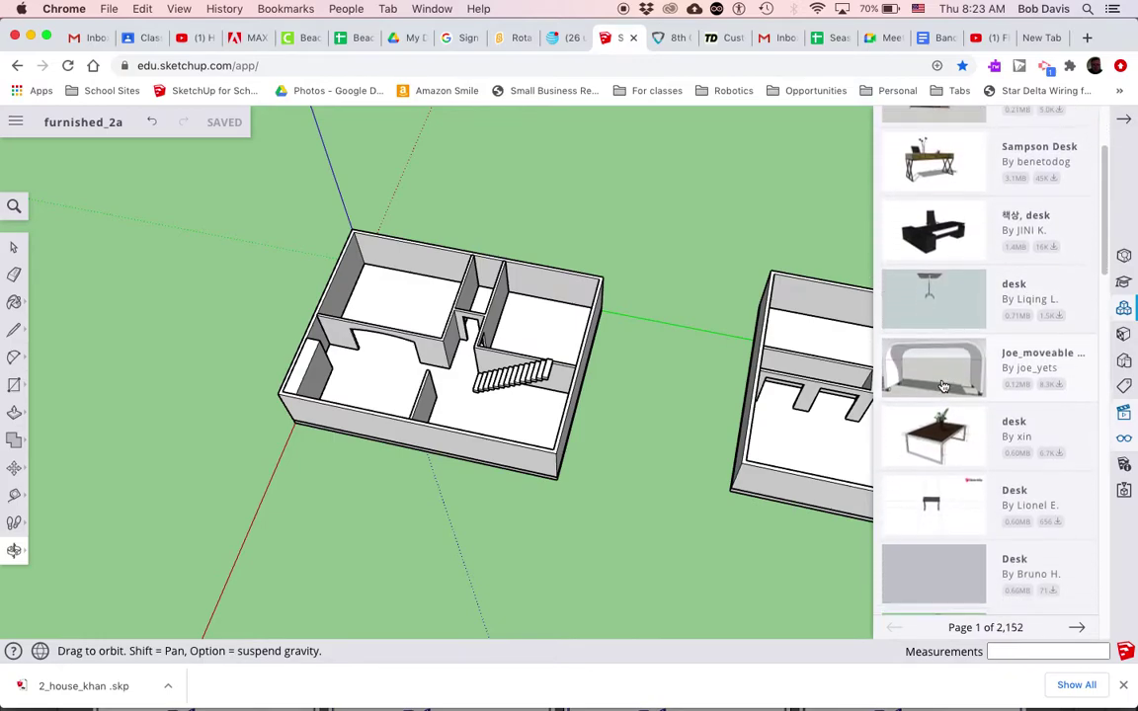
pyautogui.scroll(5, 943, 385)
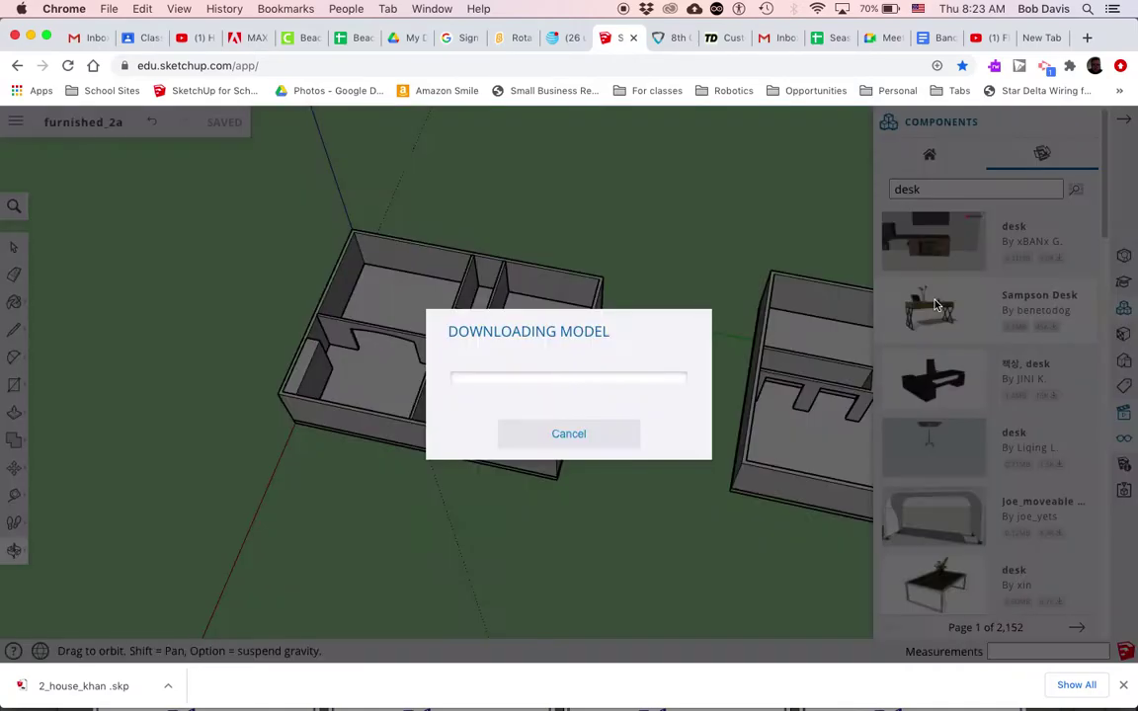
pyautogui.click(936, 305)
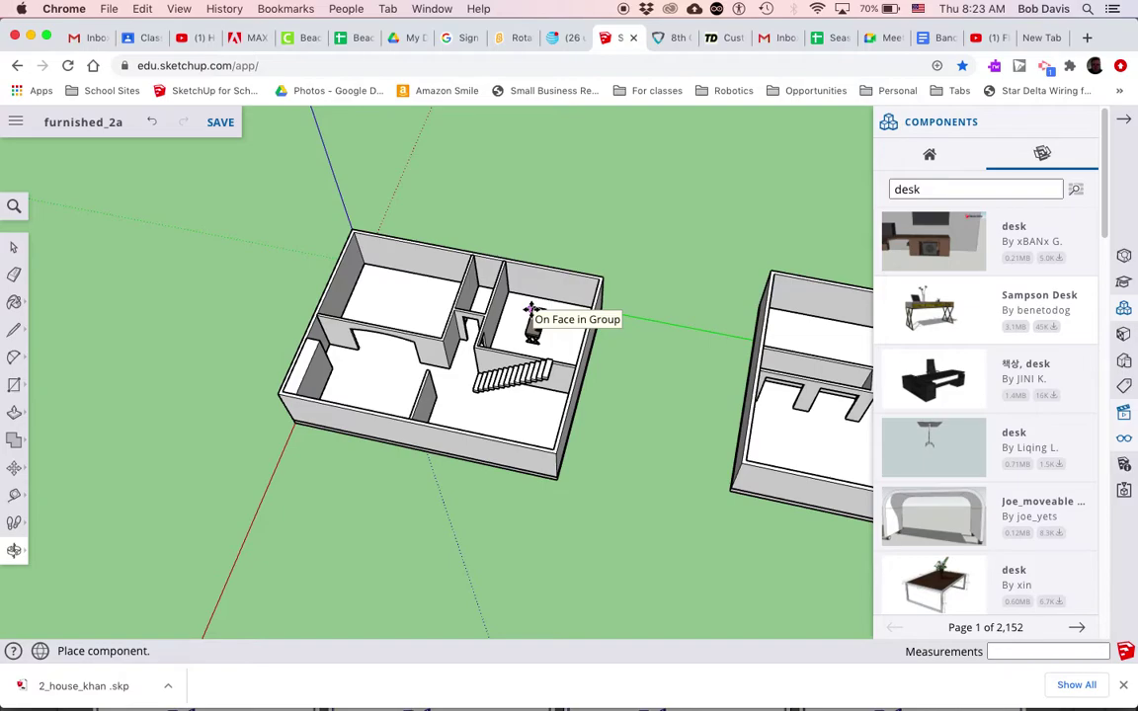
pyautogui.click(531, 309)
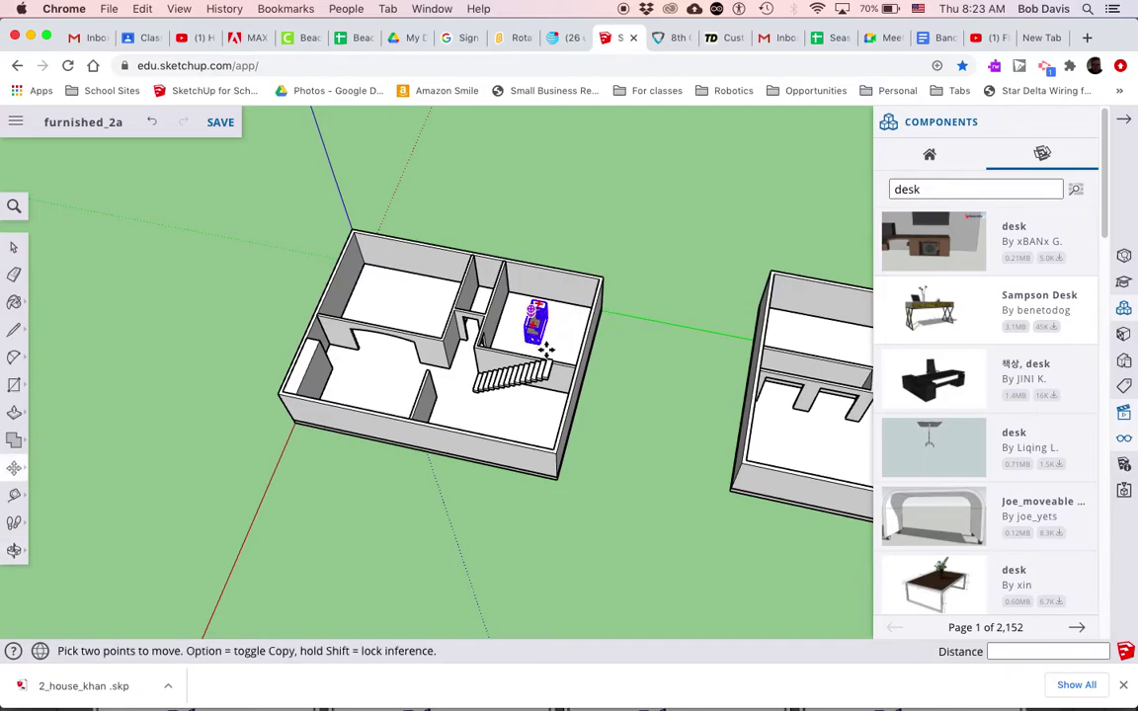
# Move the desk by its bottom corner about 3' 7 1/2" along the red axis, across the room's floor.
pyautogui.scroll(4, 545, 350)
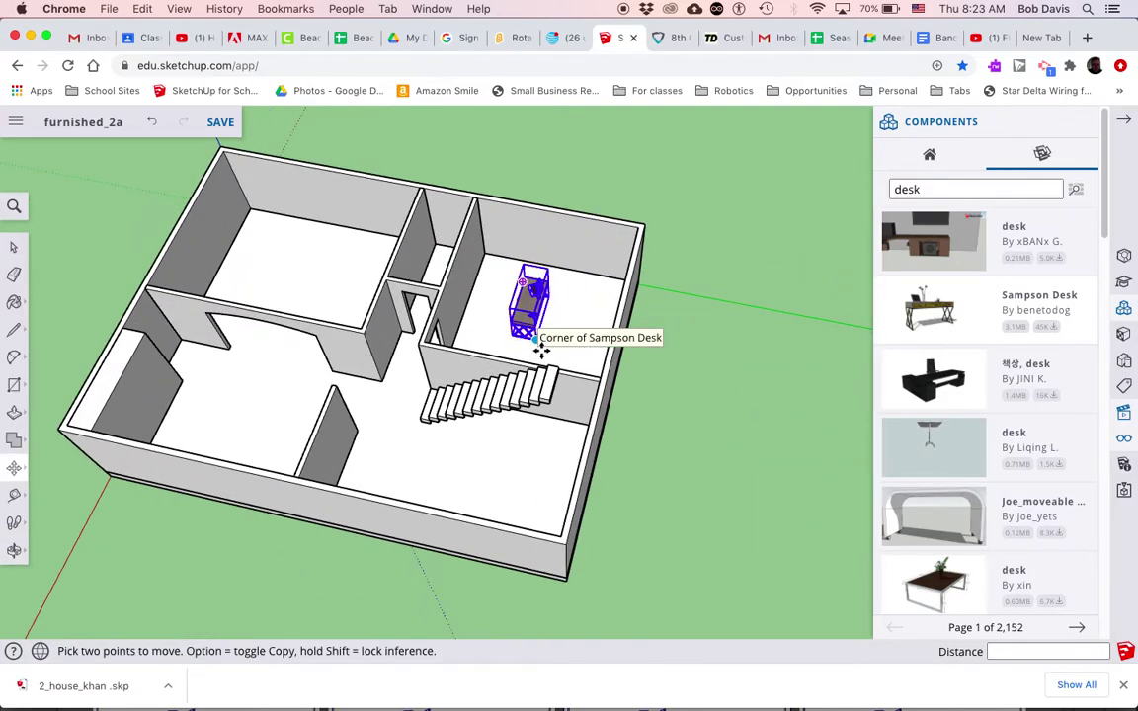
pyautogui.scroll(5, 520, 354)
pyautogui.scroll(5, 519, 354)
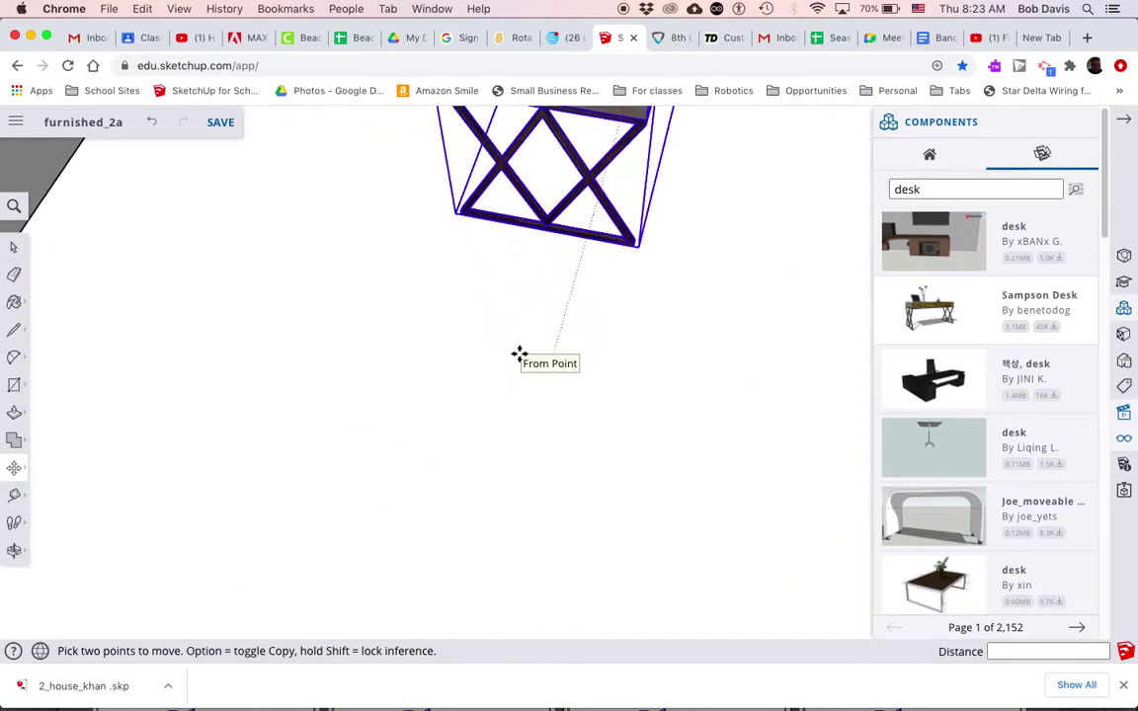
pyautogui.scroll(-1, 520, 354)
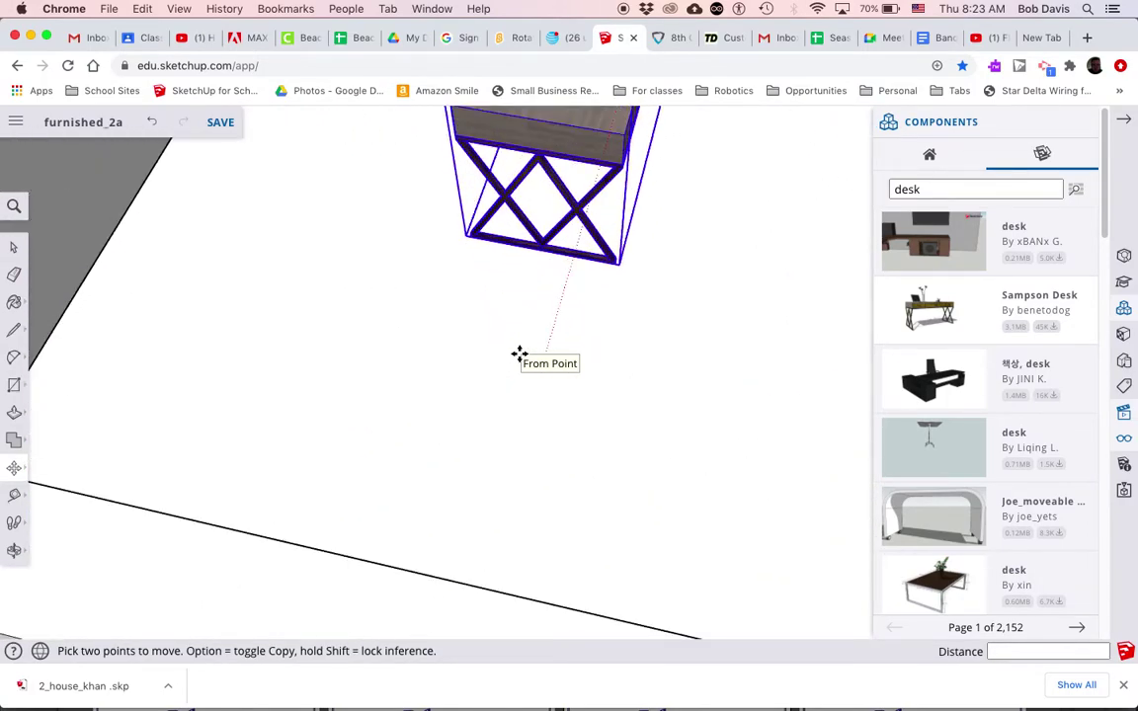
pyautogui.click(615, 262)
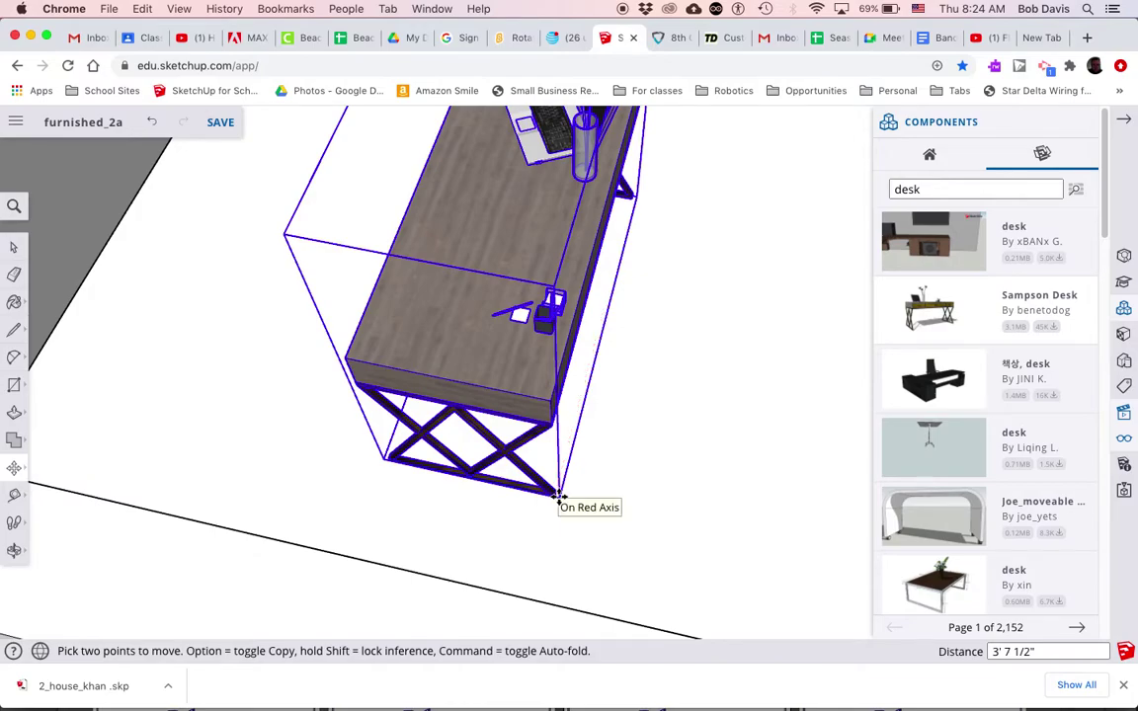
pyautogui.click(558, 495)
# Move the desk about 7' 4 11/16" to the room's outer wall, and shift it about 1' 8" along that wall, away from the stairs.
pyautogui.press('o')
pyautogui.moveTo(675, 475); pyautogui.dragTo(533, 213)
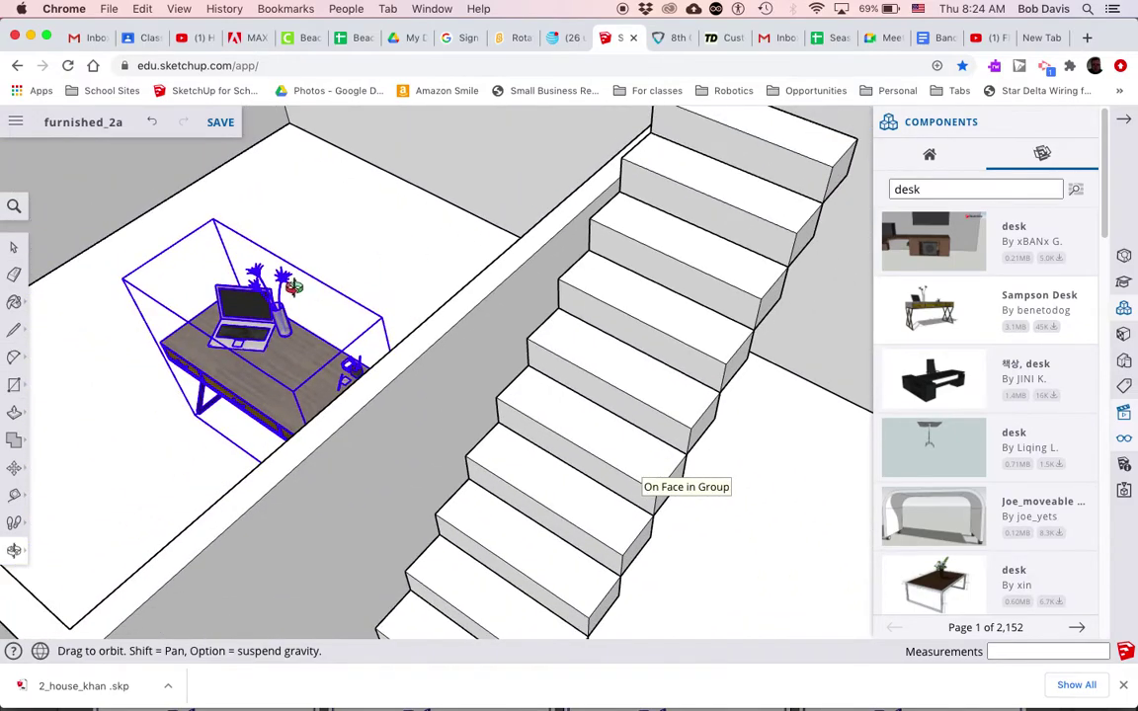
pyautogui.moveTo(293, 288); pyautogui.dragTo(499, 248)
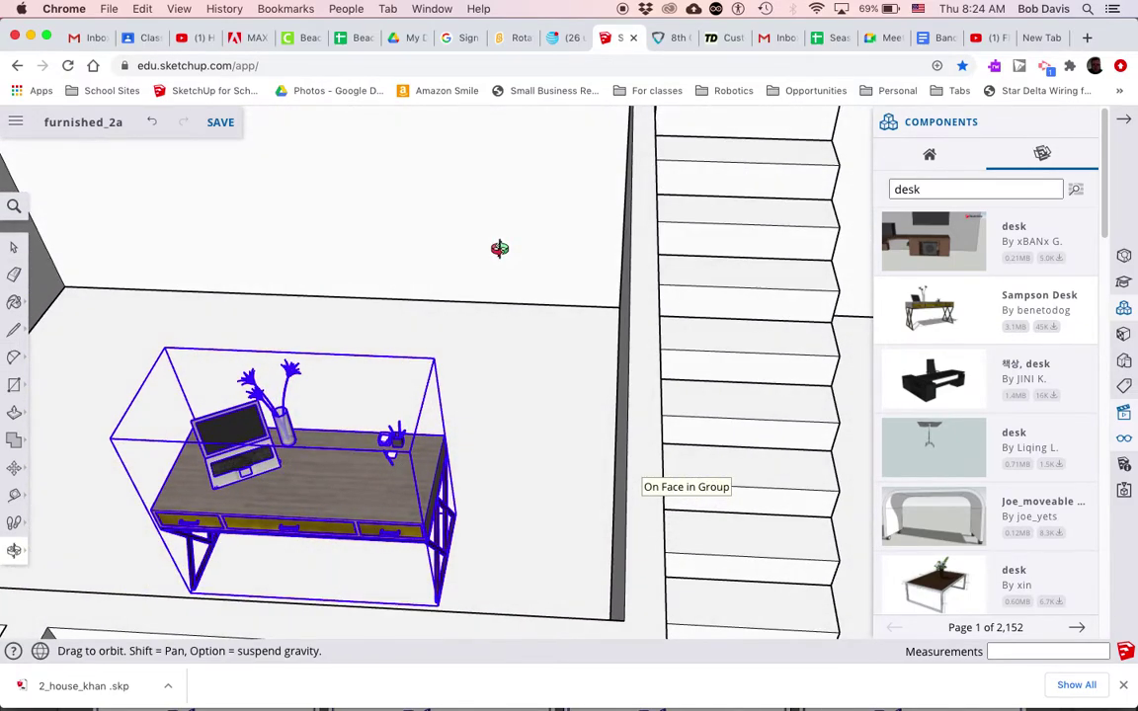
pyautogui.press('m')
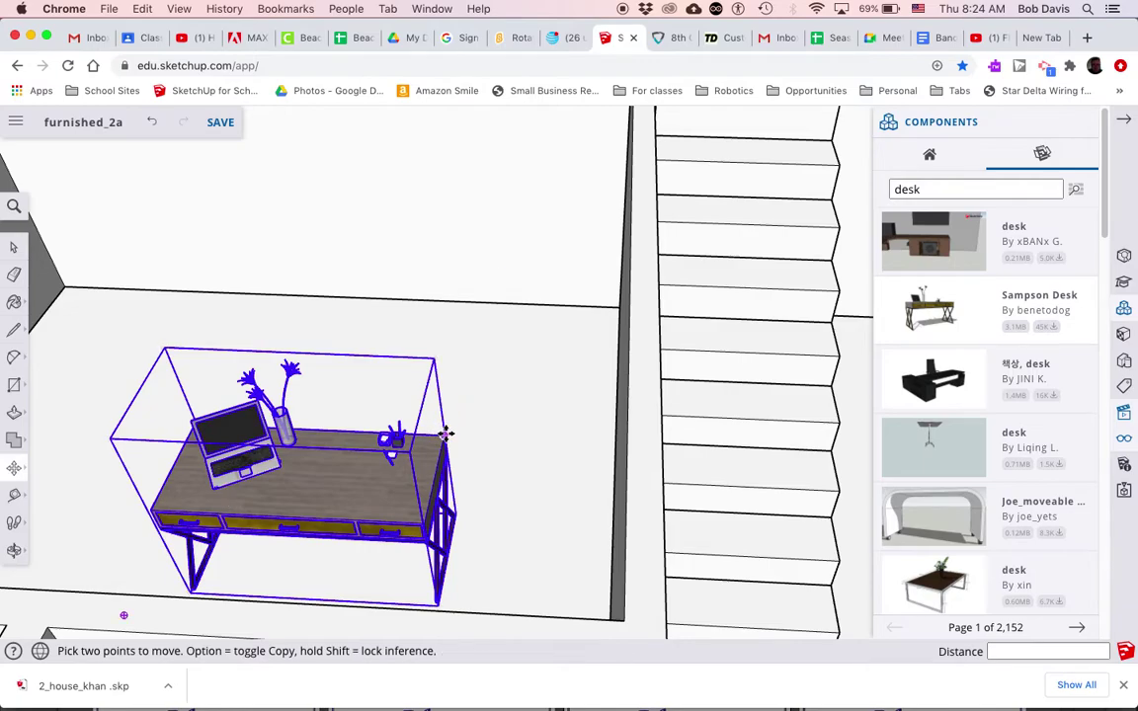
pyautogui.click(445, 432)
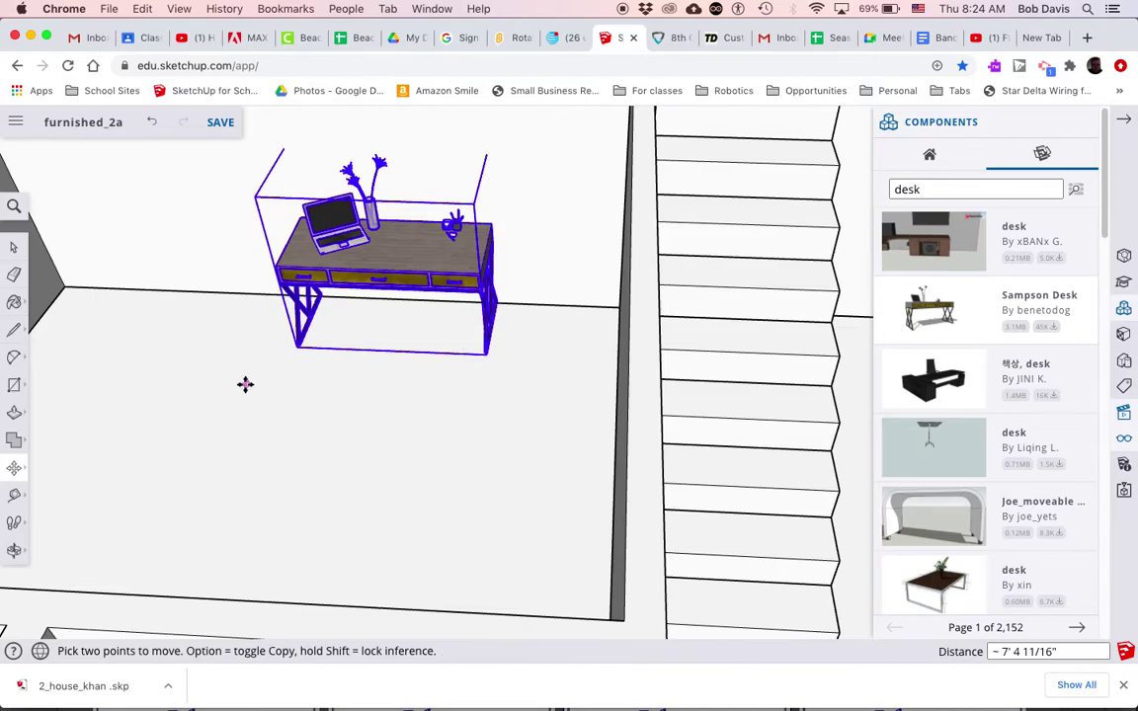
pyautogui.click(295, 347)
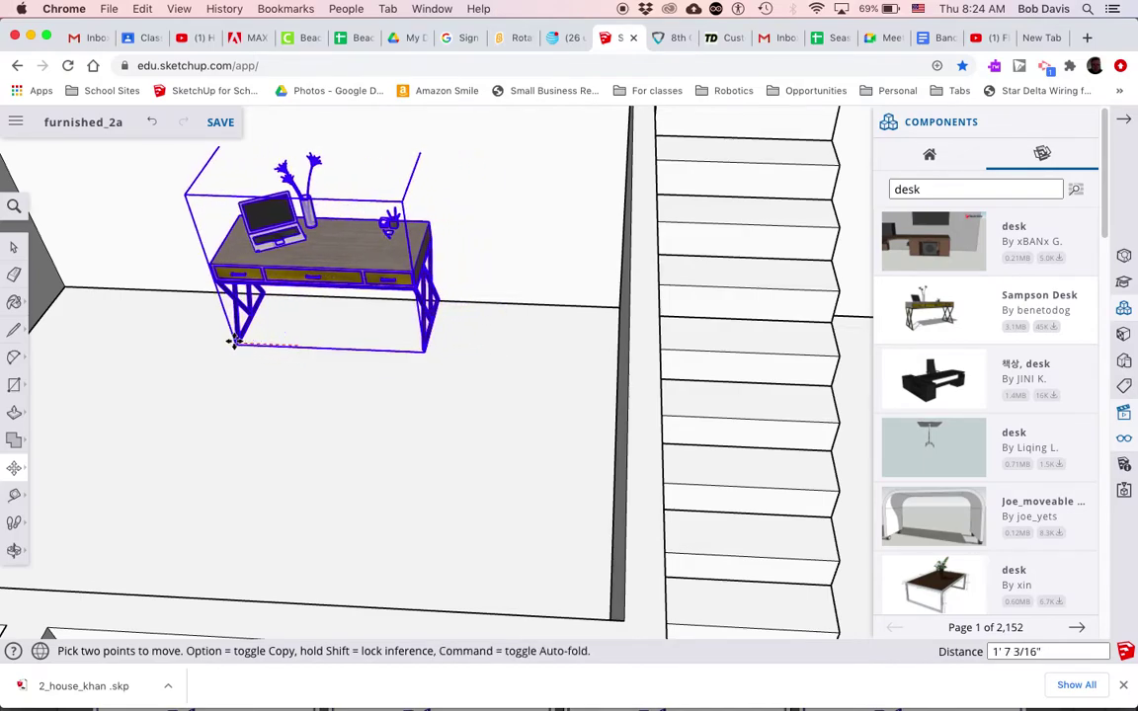
pyautogui.click(234, 343)
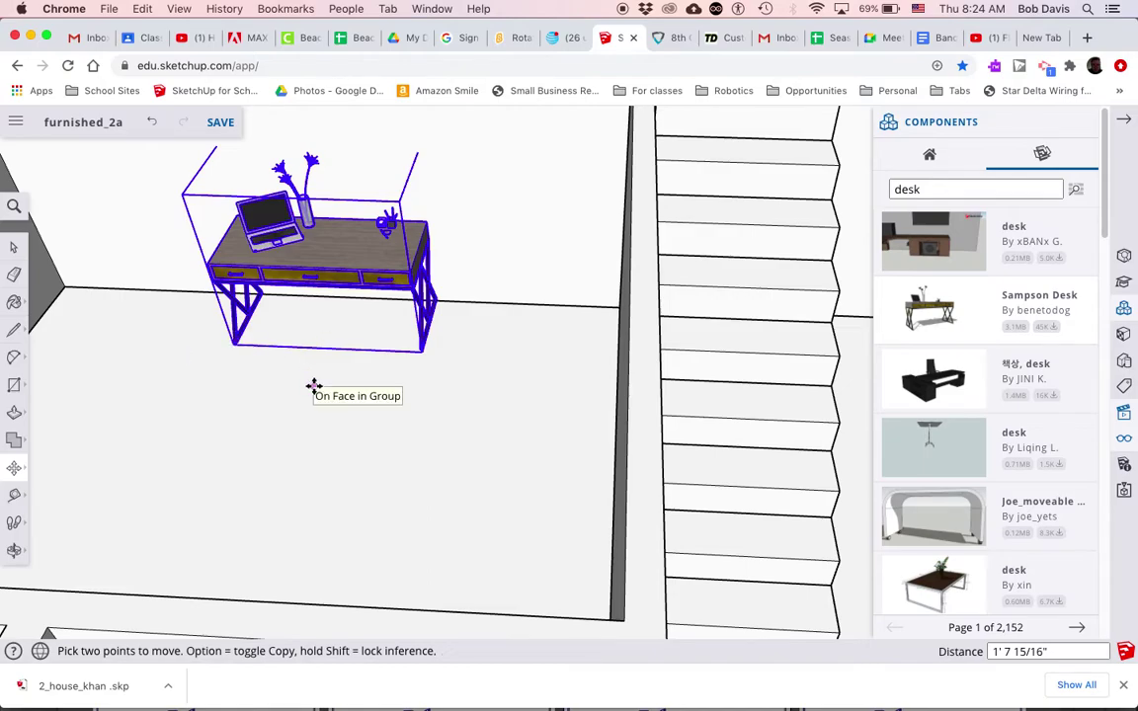
# Search the 3D Warehouse for "couch" and look through the first page of models.
pyautogui.scroll(-5, 315, 386)
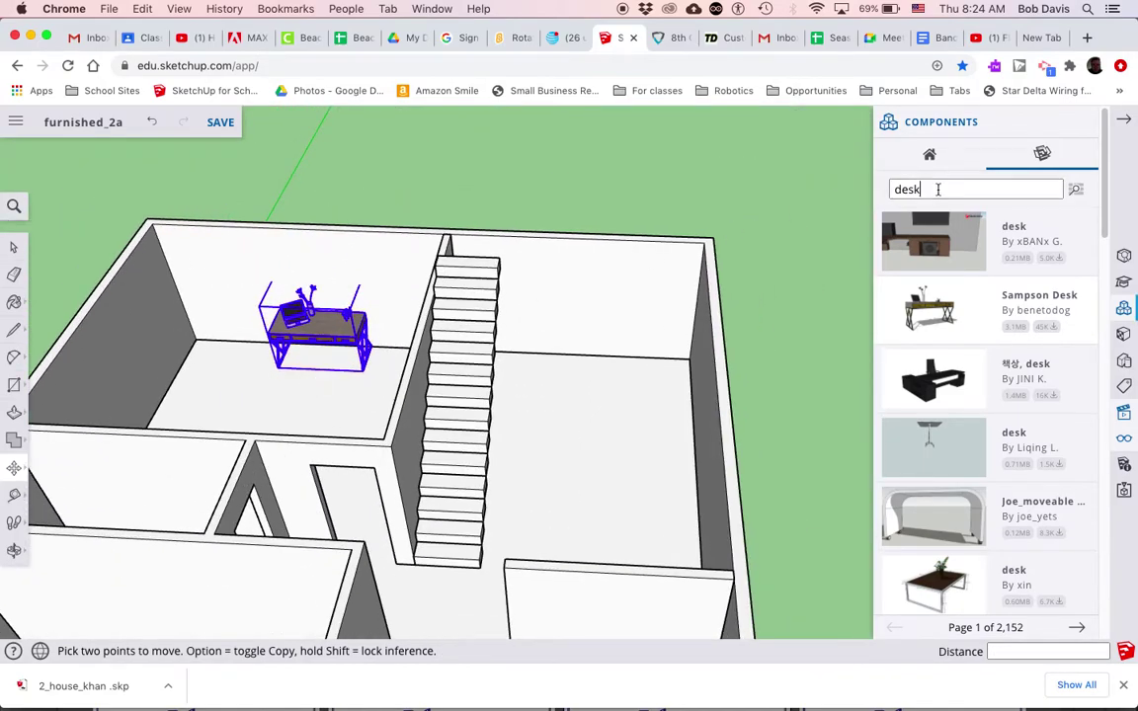
pyautogui.press('BackSpace')
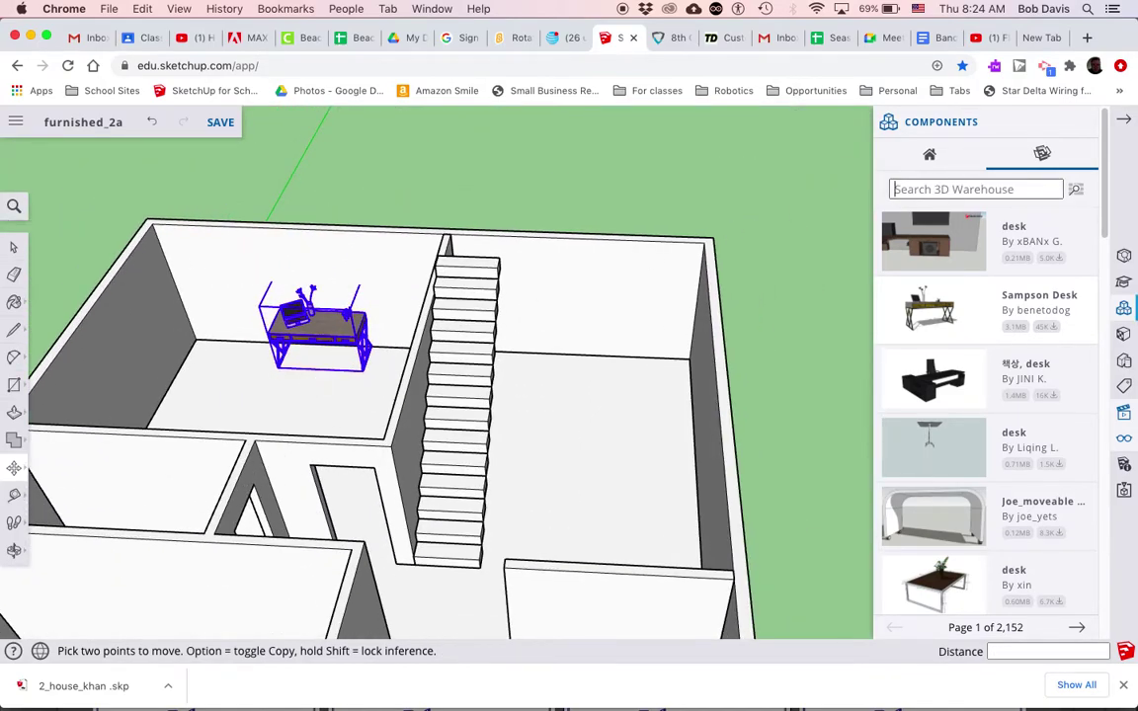
pyautogui.write('couch')
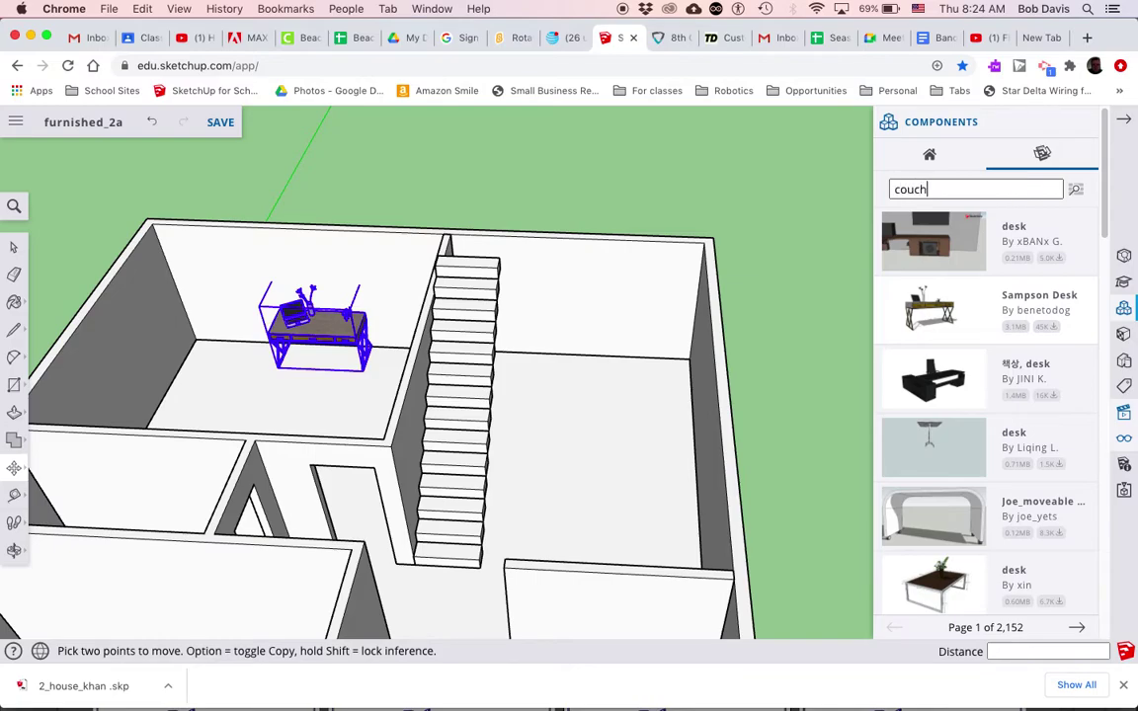
pyautogui.press('Return')
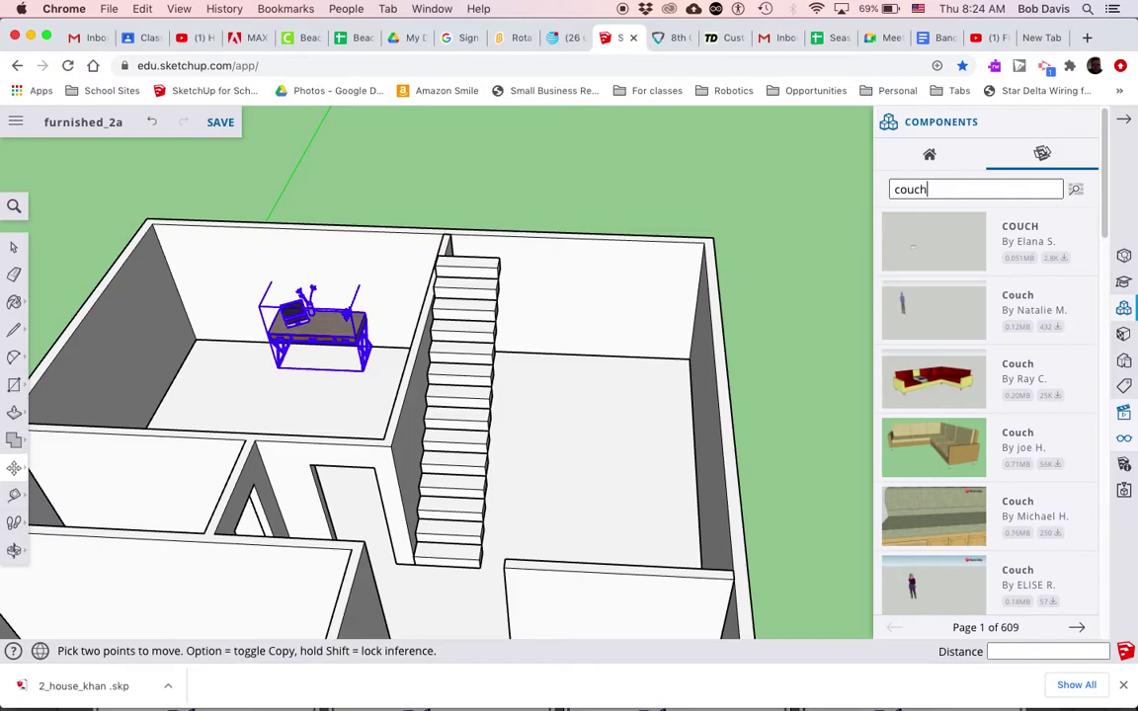
pyautogui.scroll(-1, 988, 401)
pyautogui.scroll(-5, 989, 401)
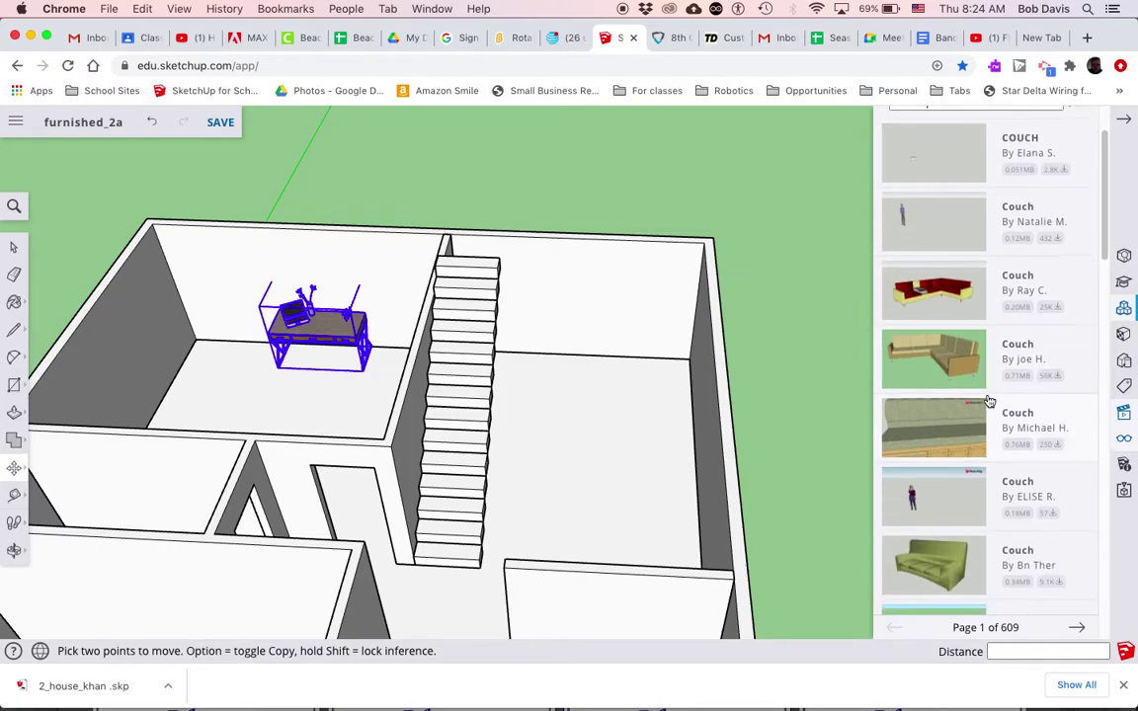
pyautogui.scroll(-6, 989, 400)
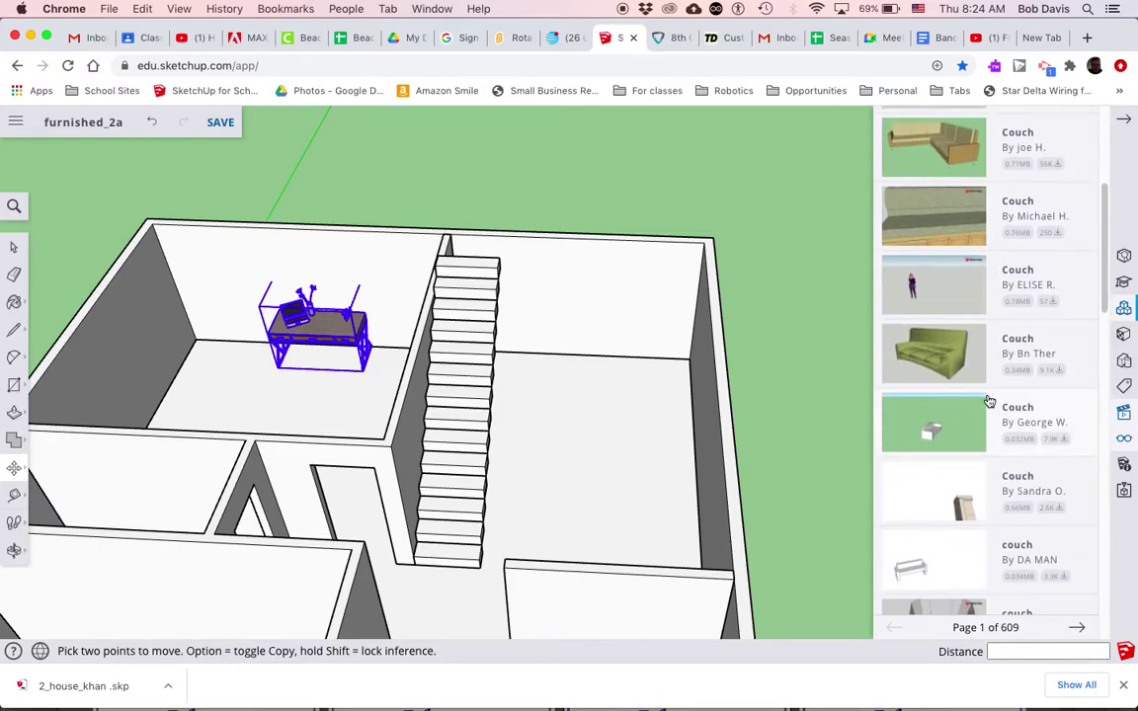
pyautogui.scroll(-2, 988, 401)
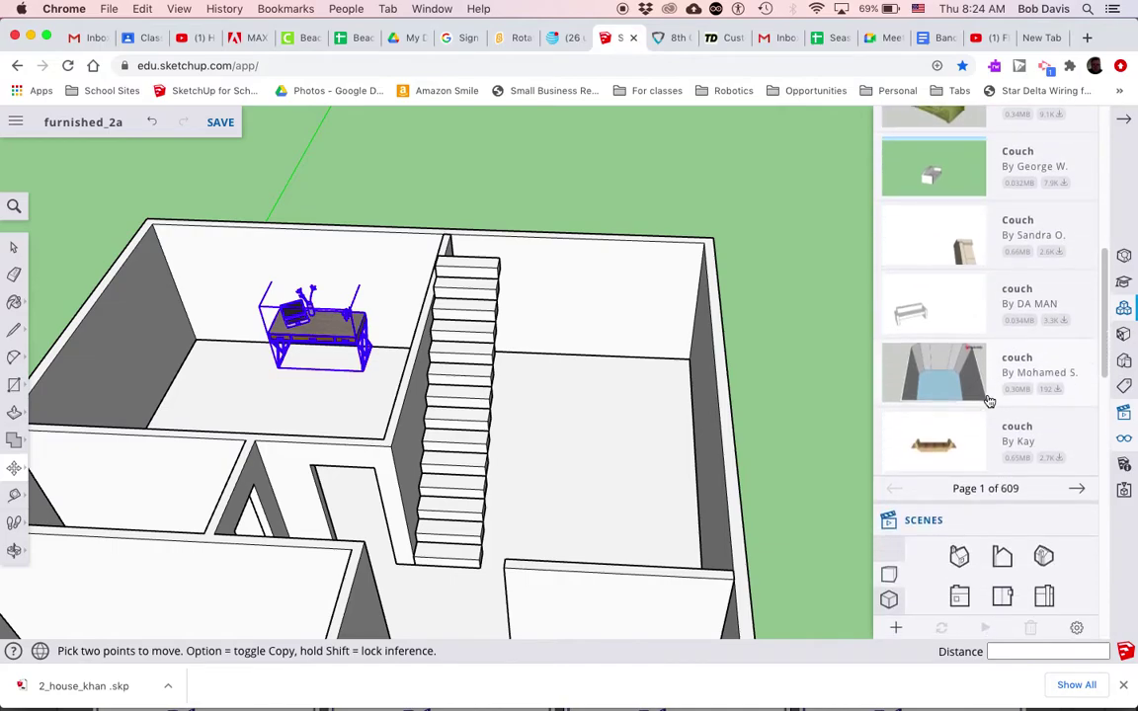
# Place the wood-framed couch with white cushions from the second page of results in the room with the desk.
pyautogui.click(1079, 452)
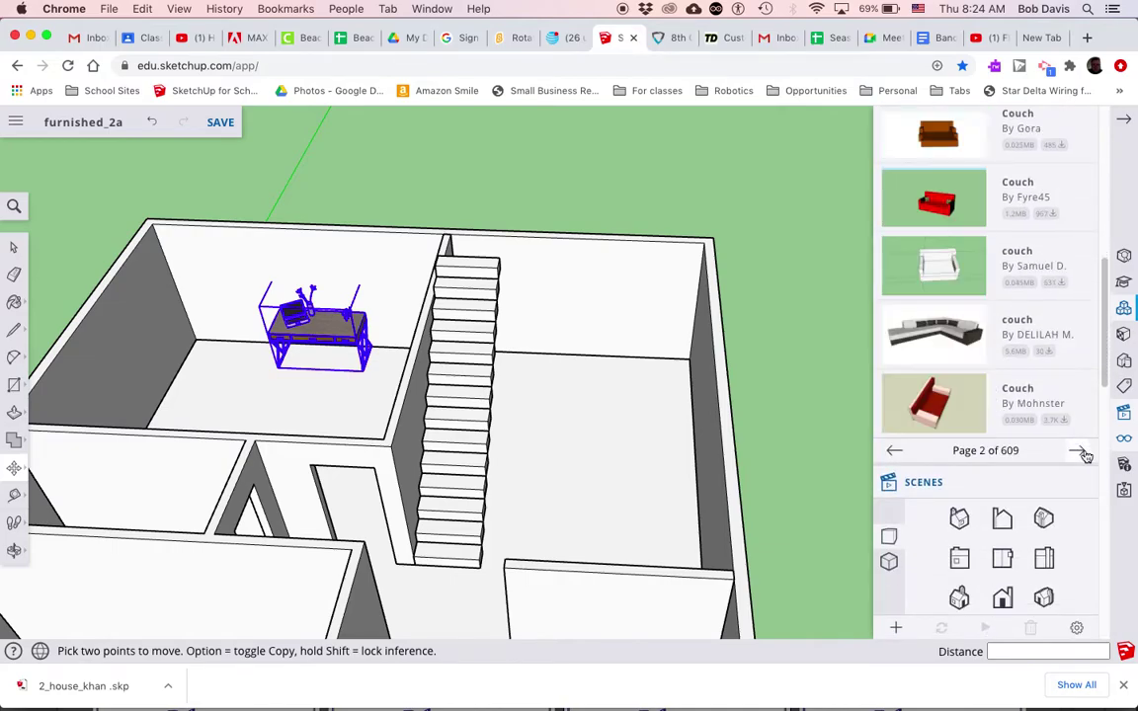
pyautogui.scroll(2, 972, 371)
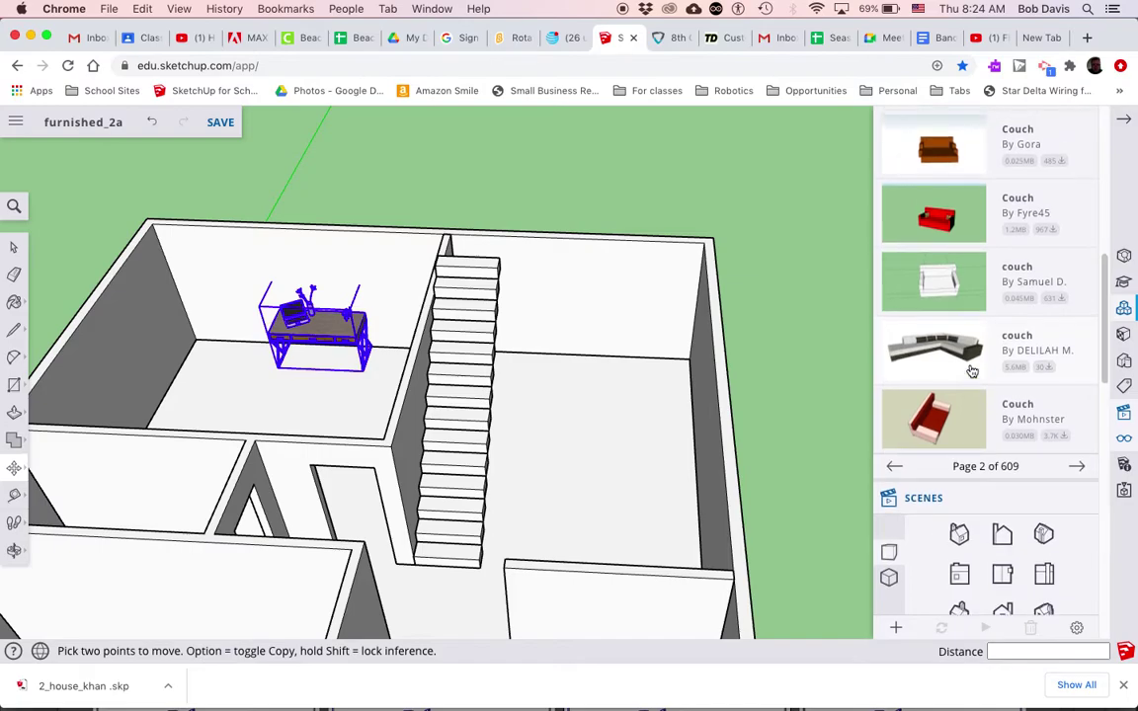
pyautogui.scroll(5, 972, 371)
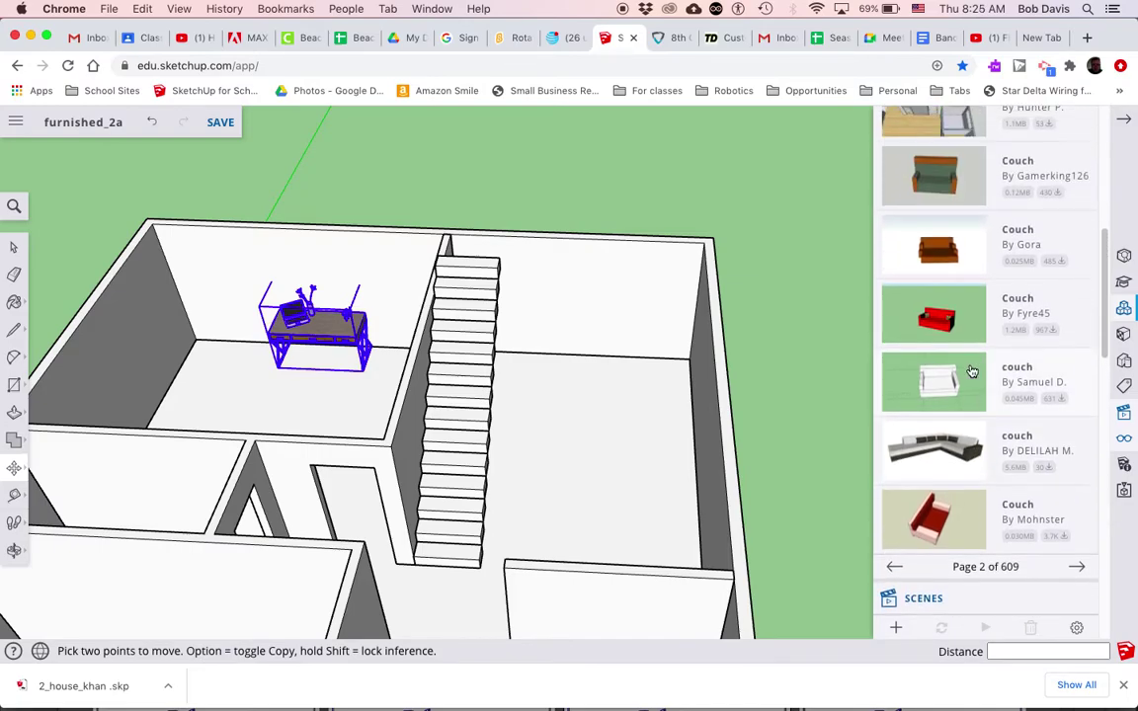
pyautogui.scroll(8, 972, 371)
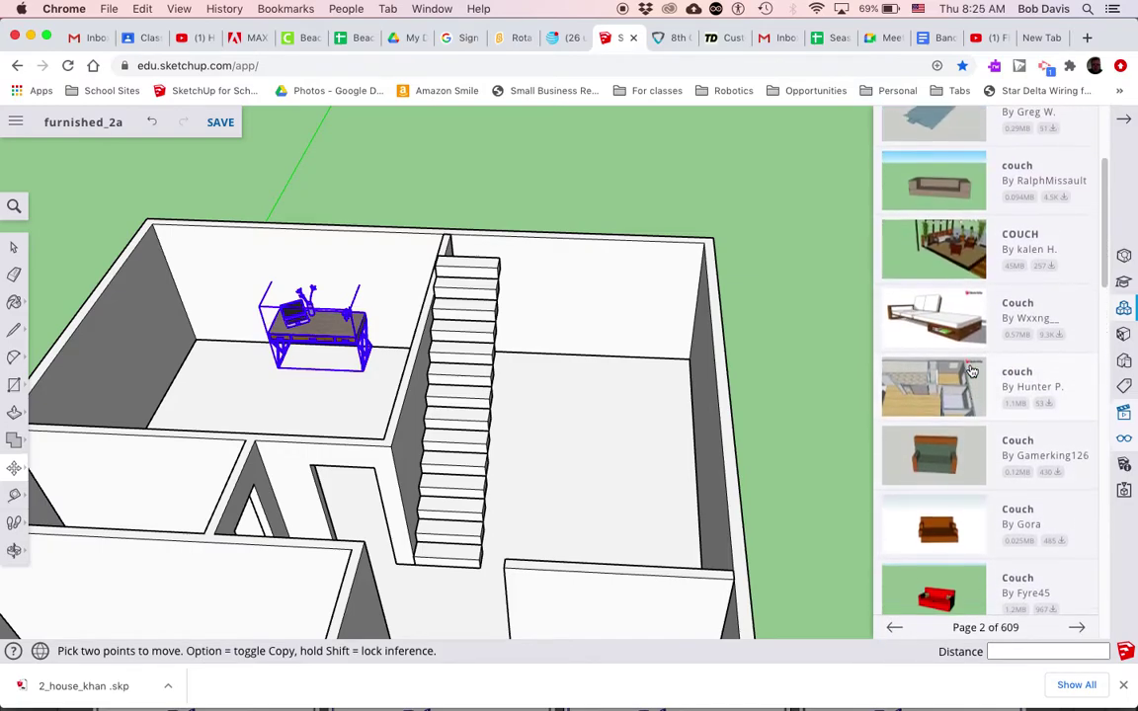
pyautogui.click(943, 333)
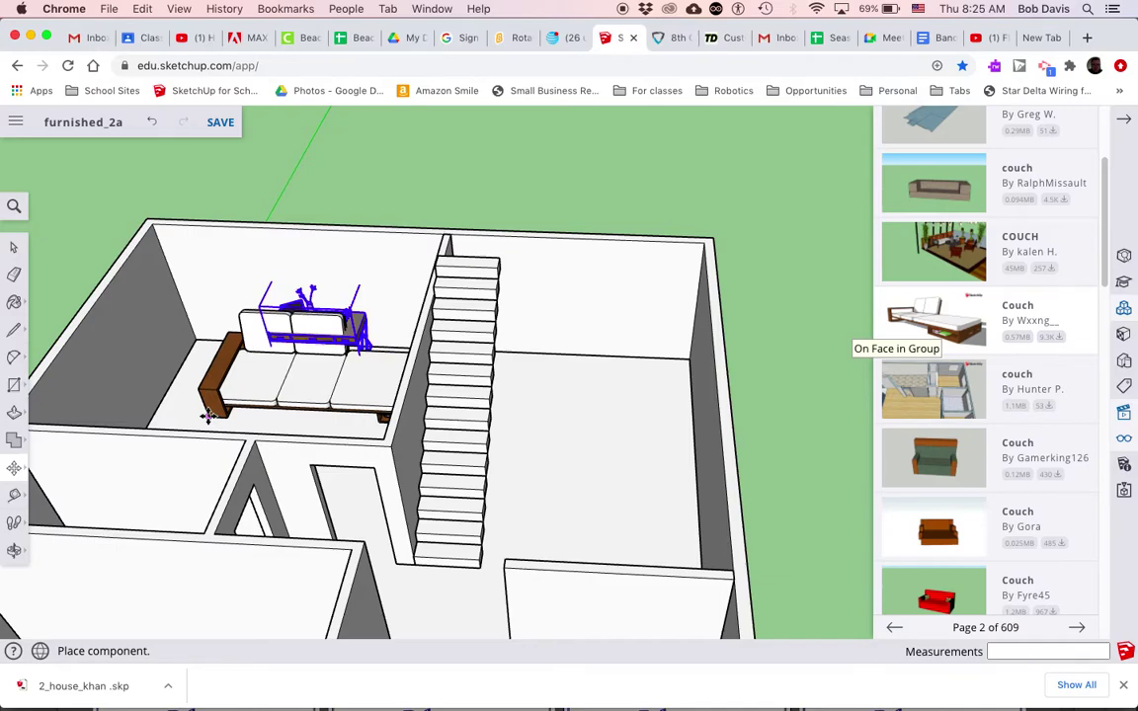
pyautogui.click(207, 414)
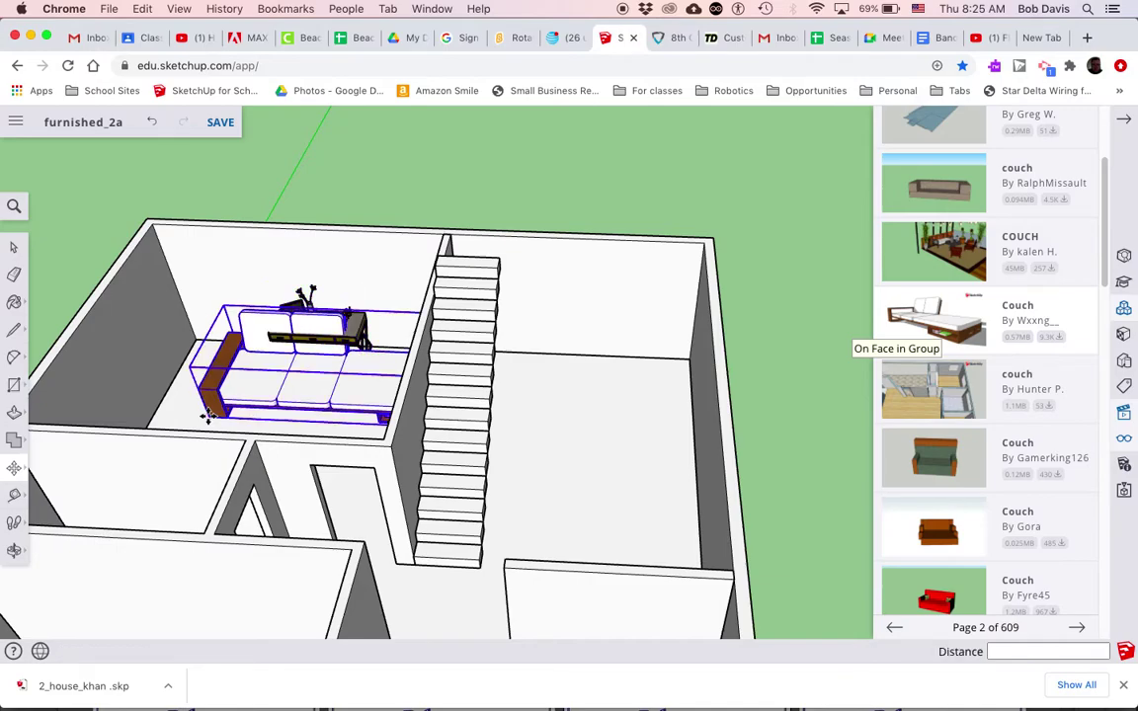
# Rotate the couch -90° on the floor with the Rotate tool.
pyautogui.press('q')
pyautogui.click(227, 336)
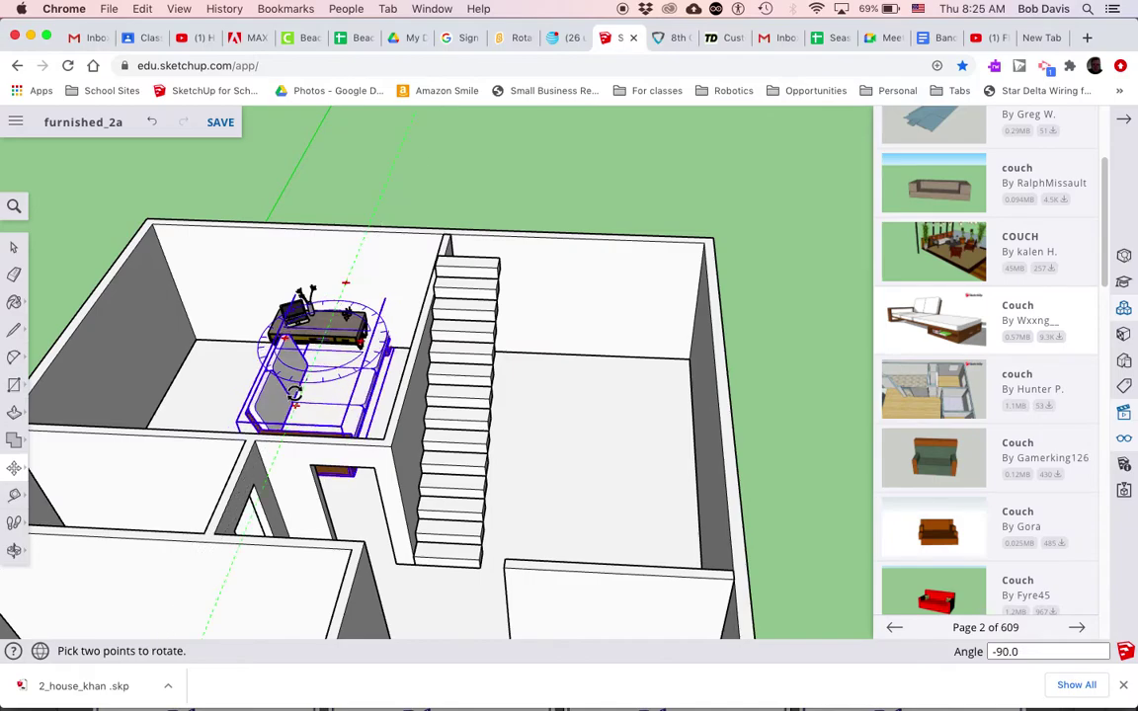
pyautogui.click(294, 392)
# Move the couch by its back corner about 7' 9 1/4" to the room's long wall, and shift it about 4 5/16" back off that wall.
pyautogui.press('o')
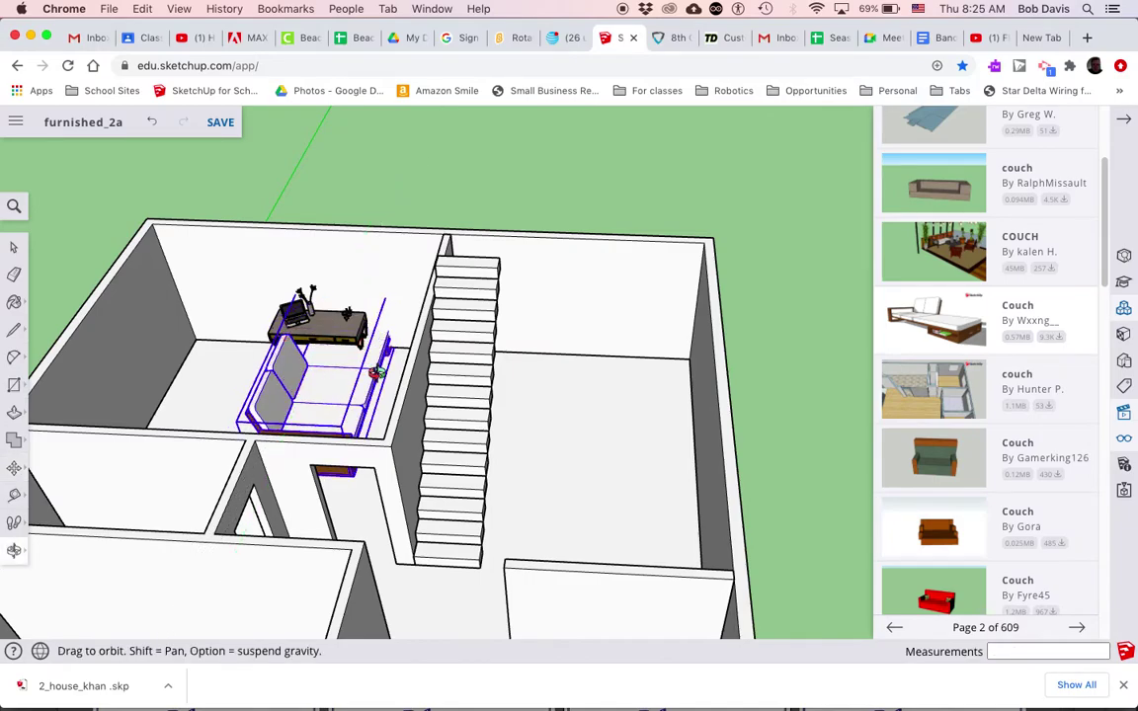
pyautogui.moveTo(338, 335); pyautogui.dragTo(270, 562)
pyautogui.moveTo(375, 395); pyautogui.dragTo(325, 428)
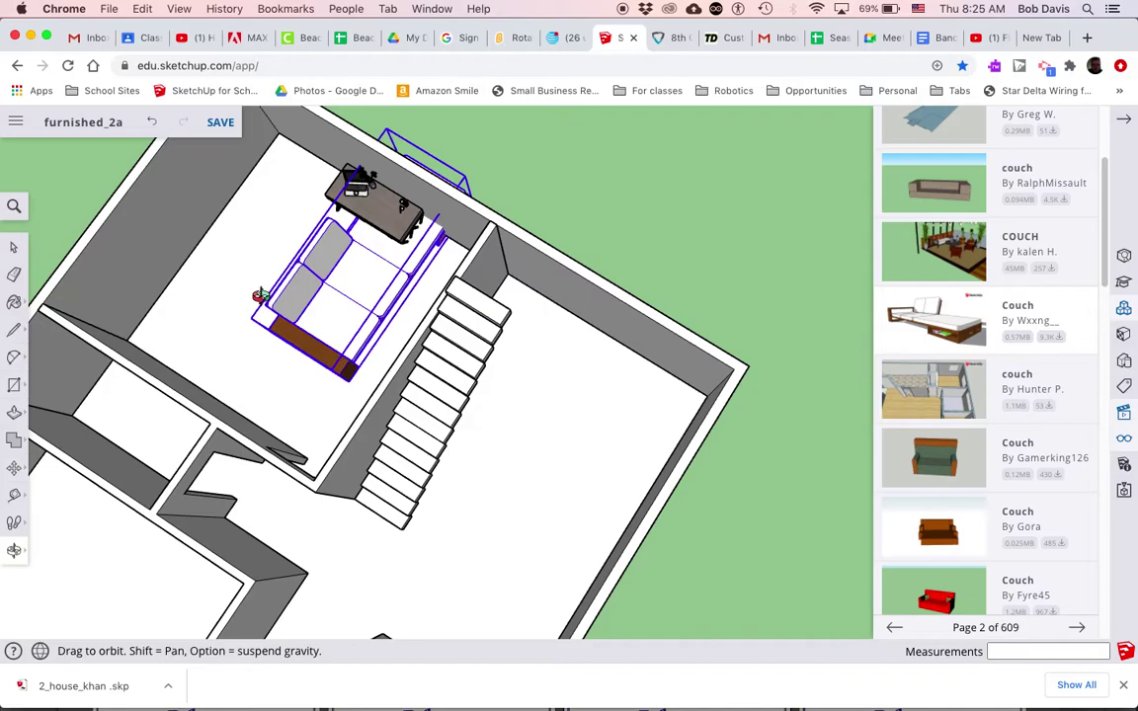
pyautogui.press('m')
pyautogui.click(250, 317)
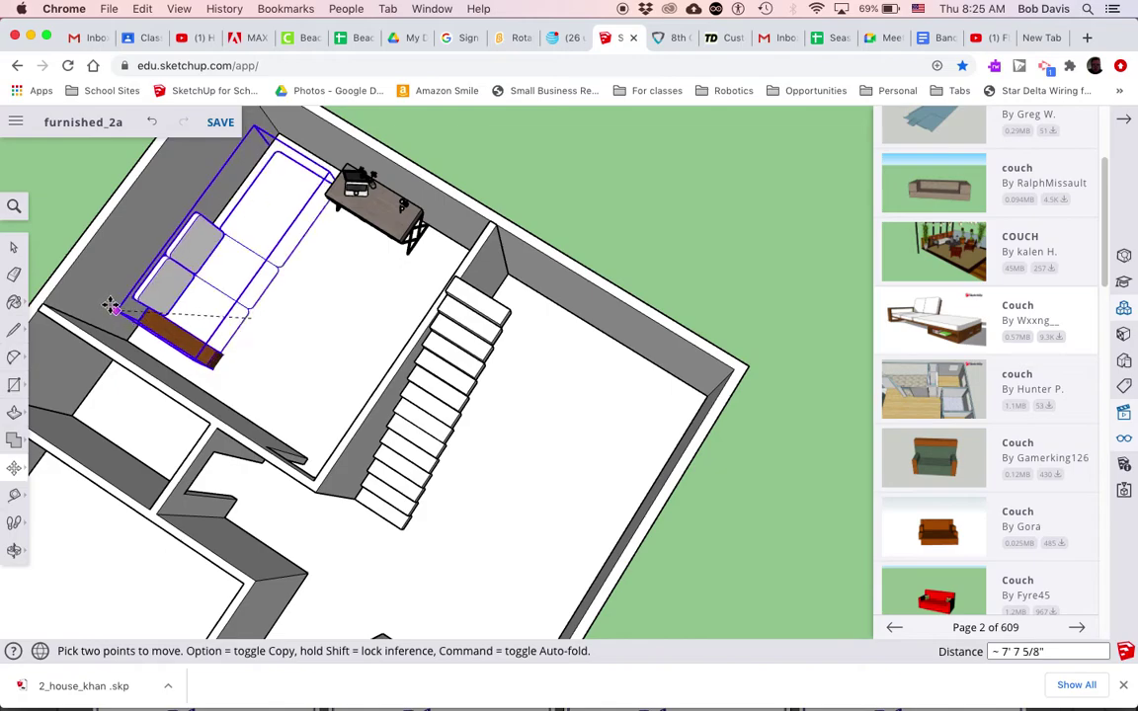
pyautogui.click(88, 299)
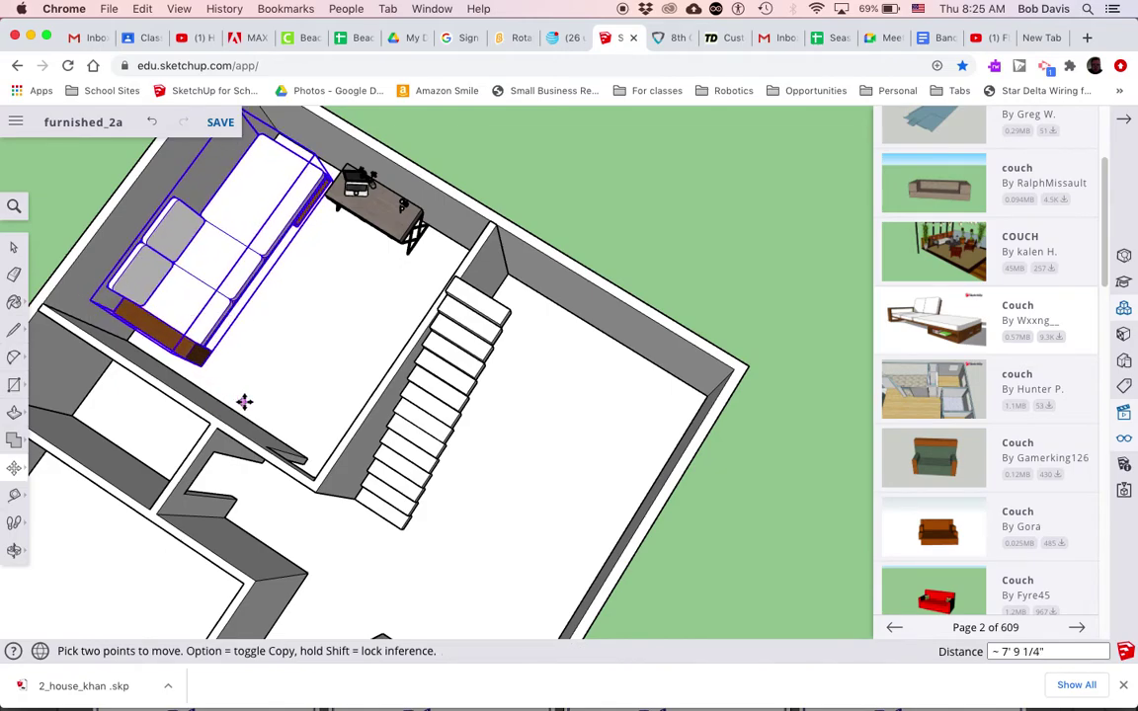
pyautogui.click(201, 367)
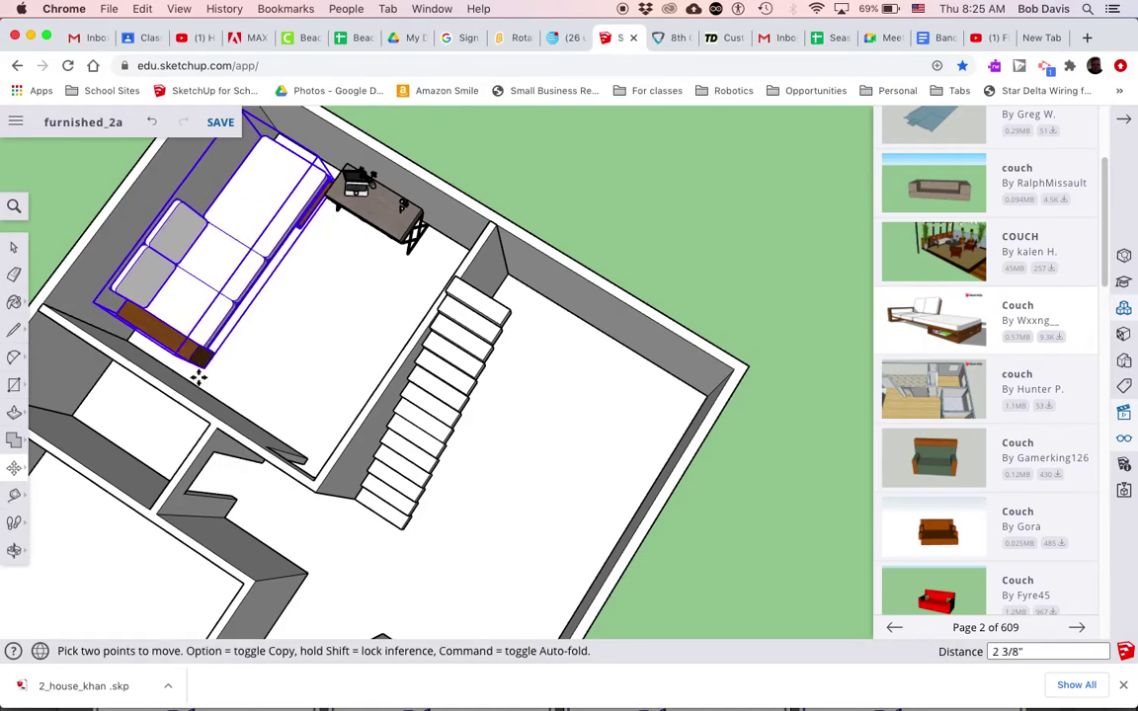
pyautogui.click(199, 378)
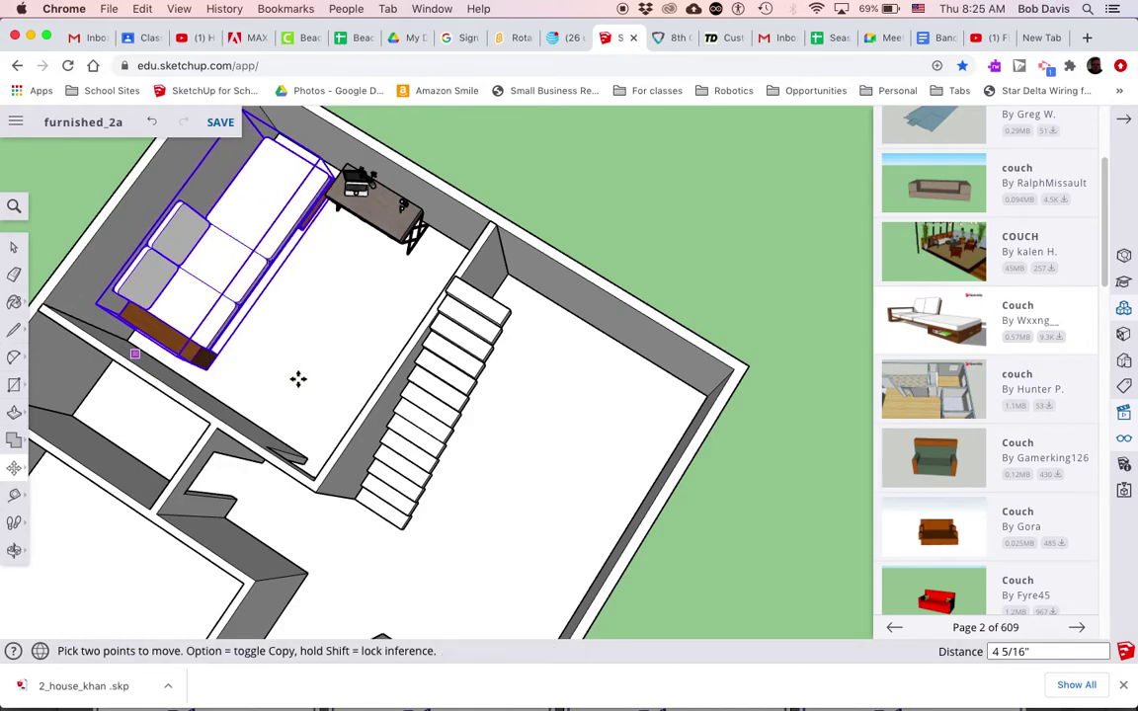
# Measure the couch's length with the Tape Measure from its wooden armrest to the opposite end.
pyautogui.press('o')
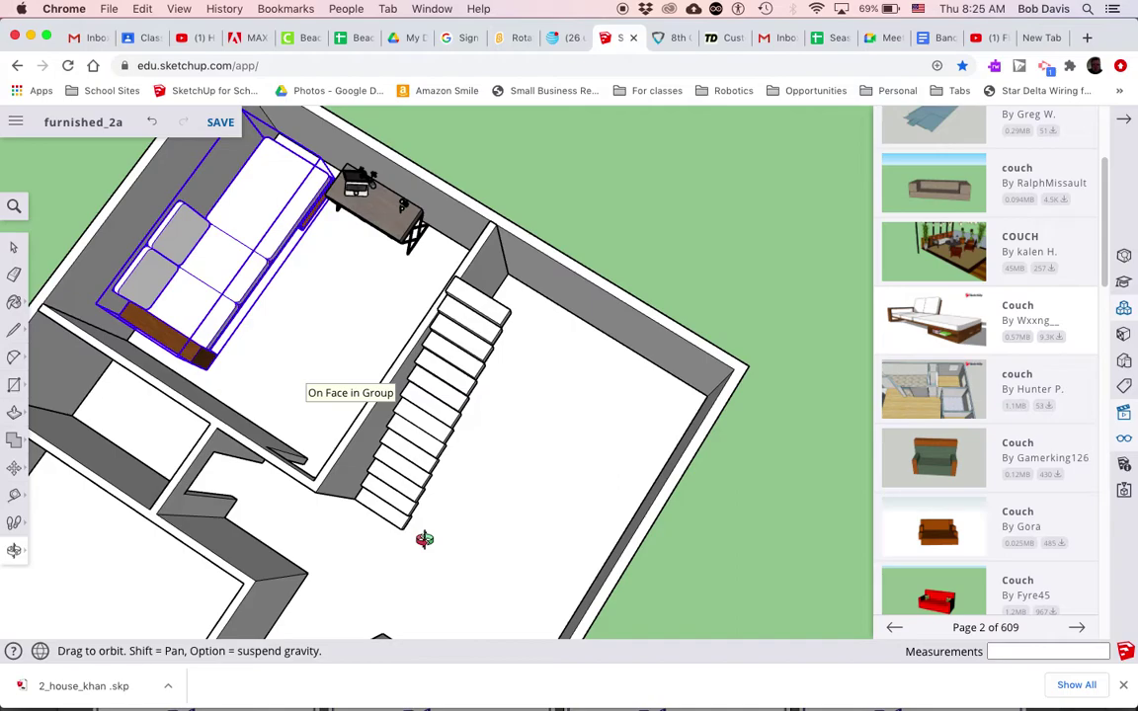
pyautogui.moveTo(425, 538); pyautogui.dragTo(237, 395)
pyautogui.scroll(-5, 302, 170)
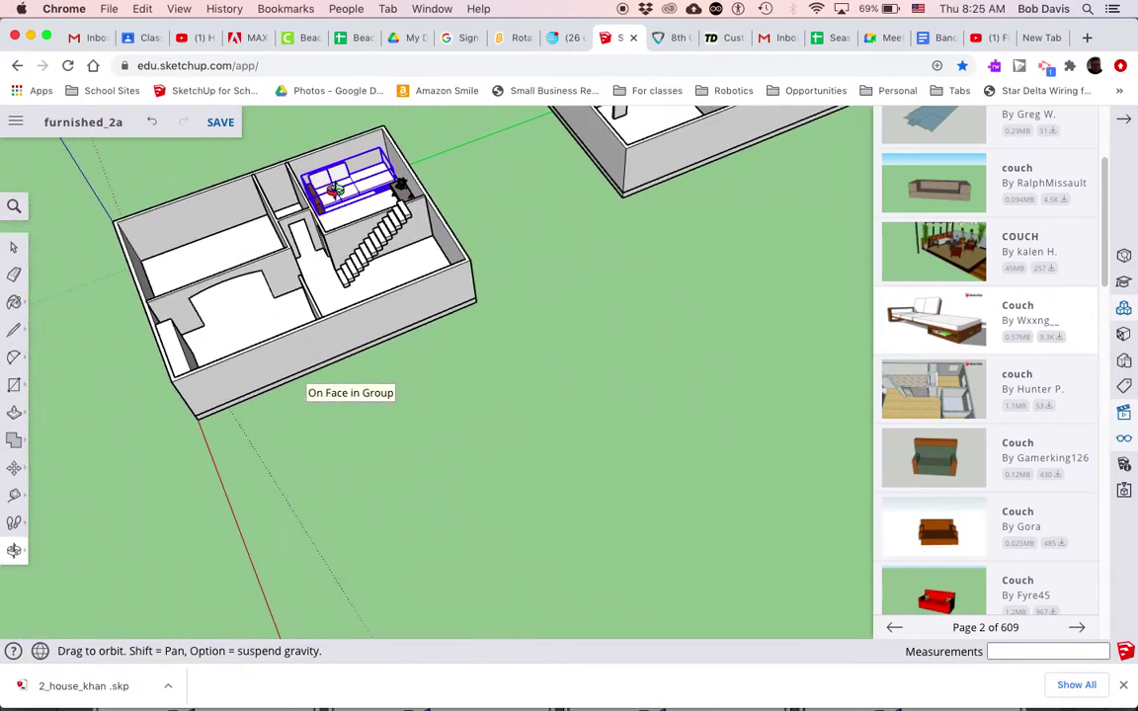
pyautogui.scroll(5, 345, 145)
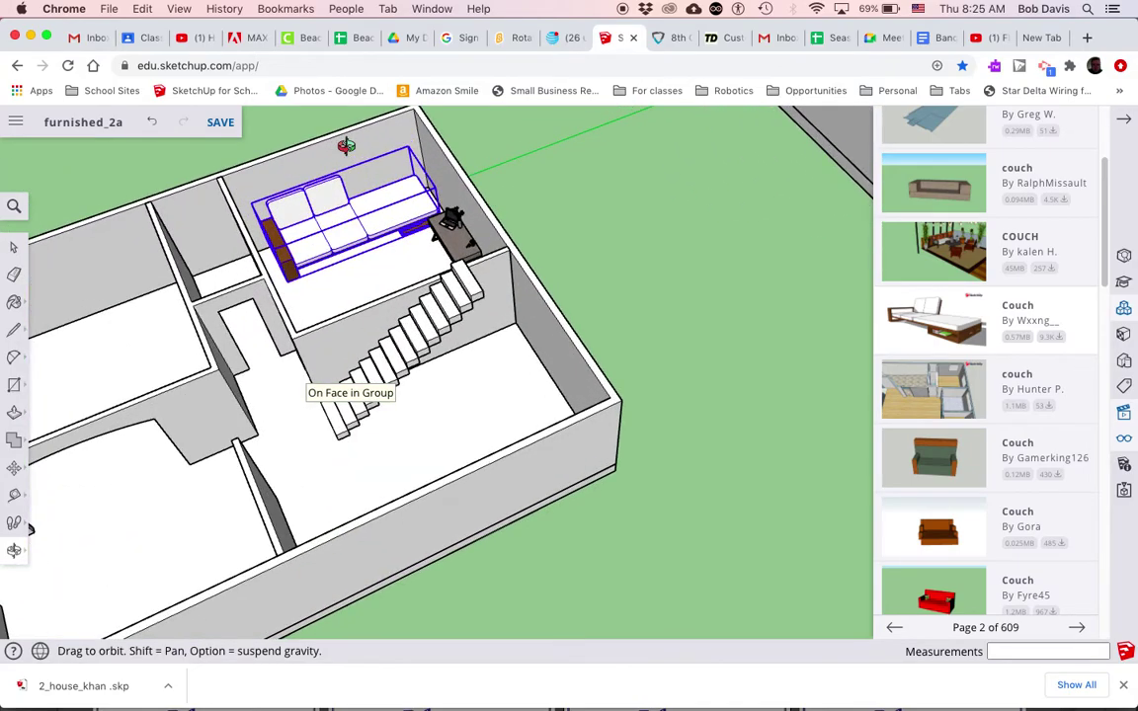
pyautogui.press('t')
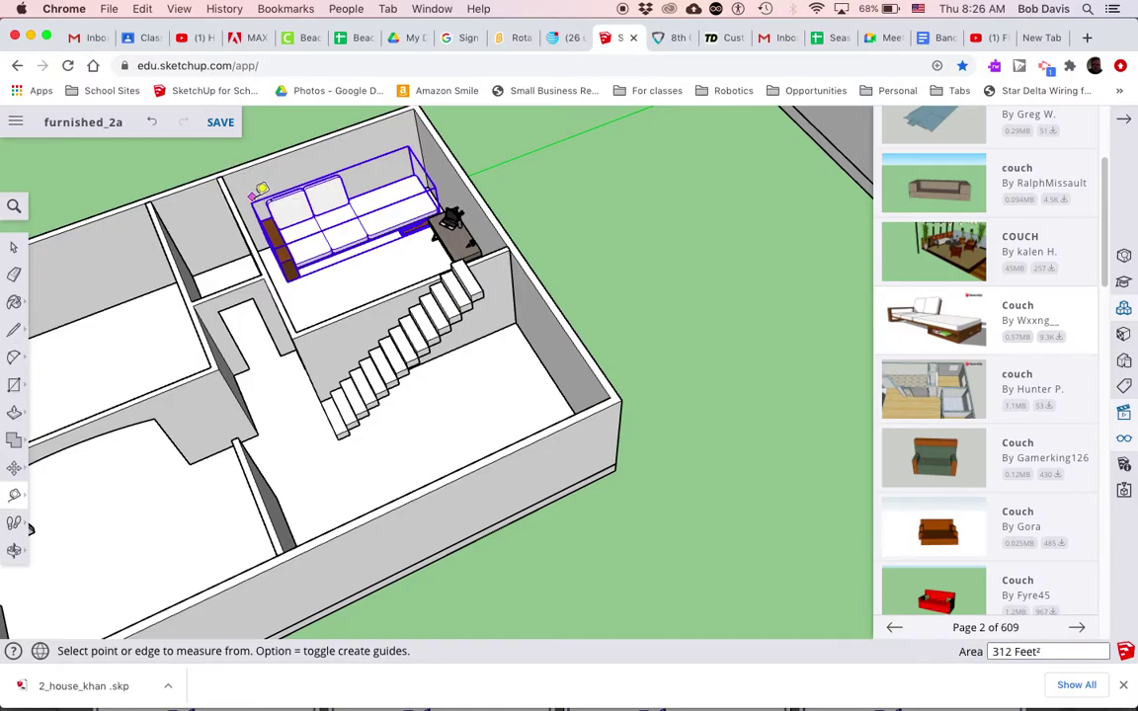
pyautogui.click(280, 263)
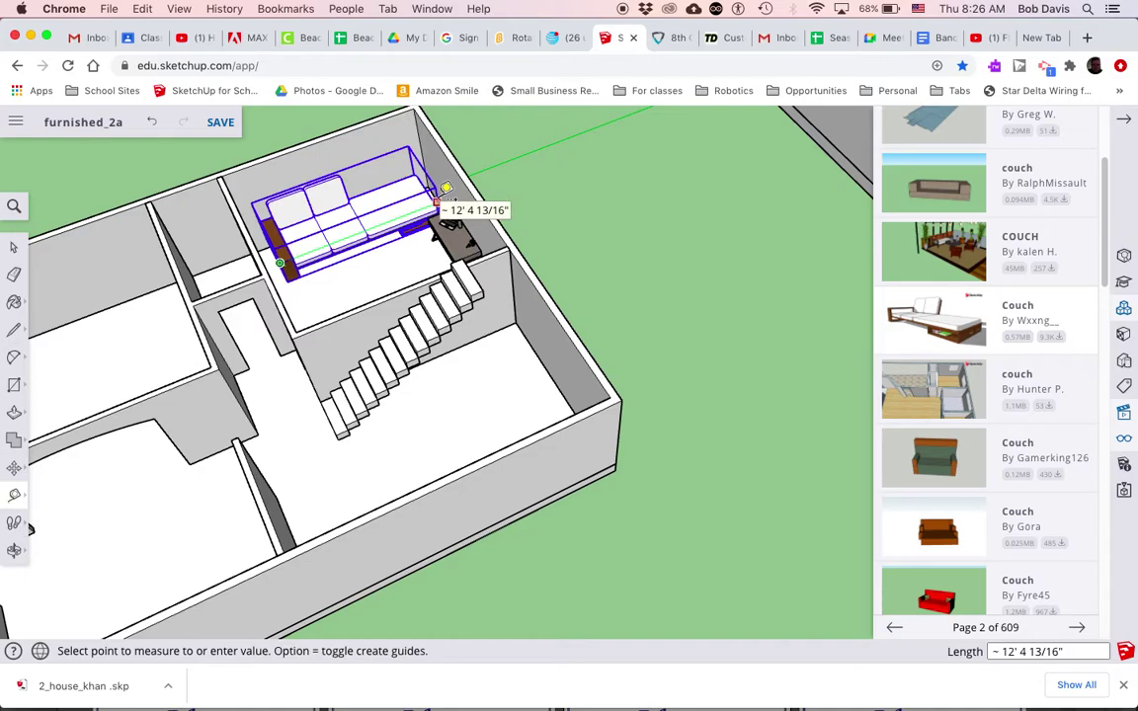
pyautogui.click(446, 188)
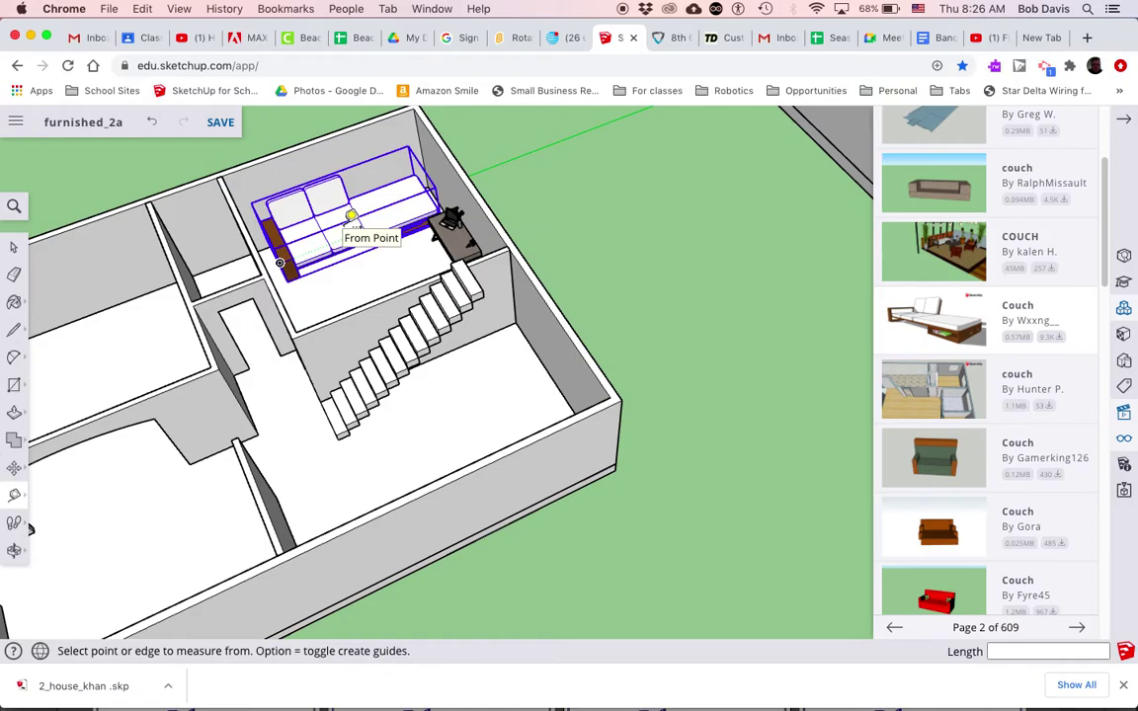
# Delete the couch from the room and clear the "couch" search from the 3D Warehouse.
pyautogui.press('Delete')
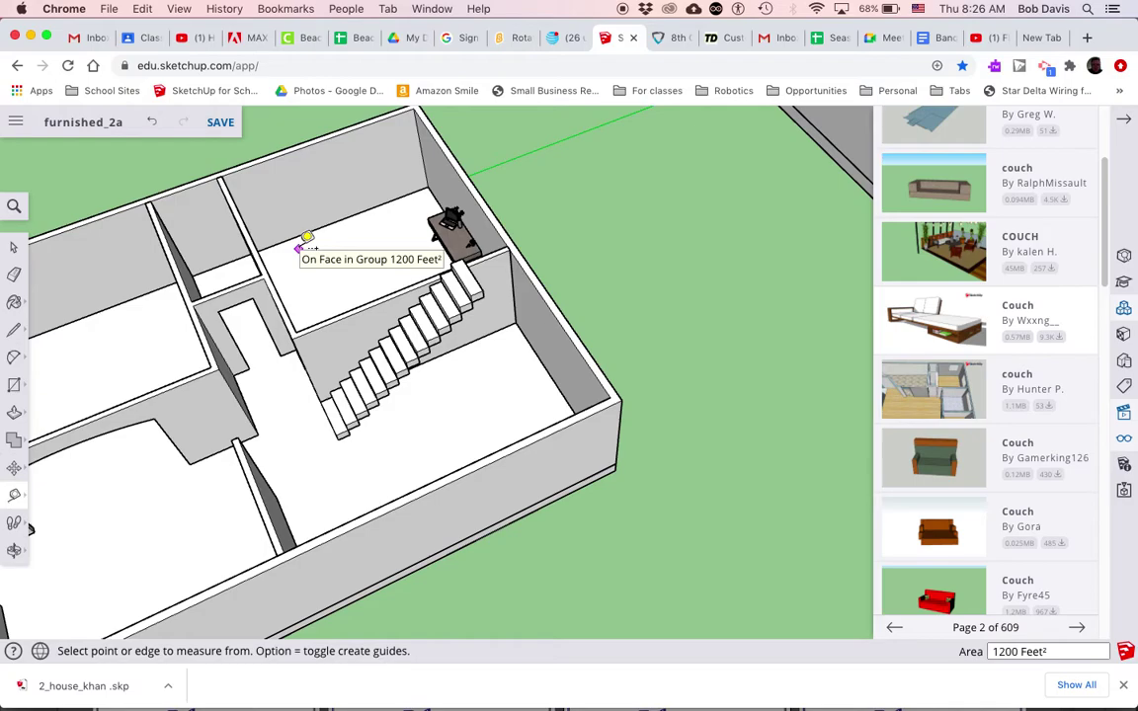
pyautogui.scroll(-5, 306, 245)
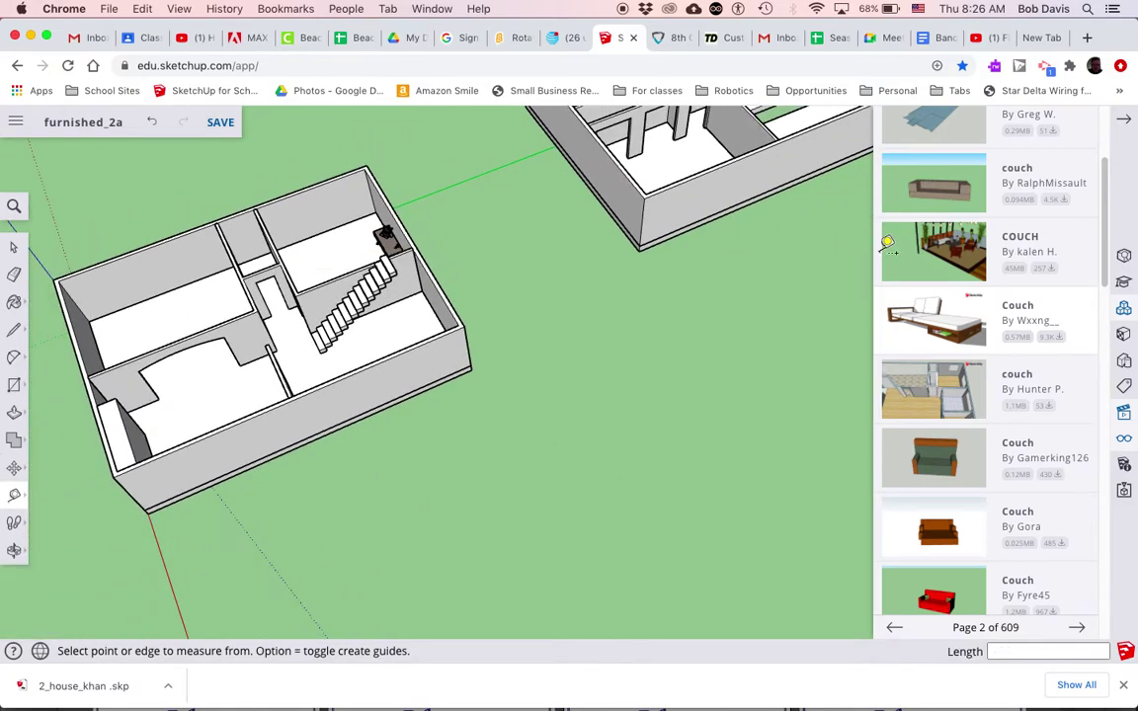
pyautogui.scroll(2, 1002, 299)
pyautogui.scroll(3, 1003, 299)
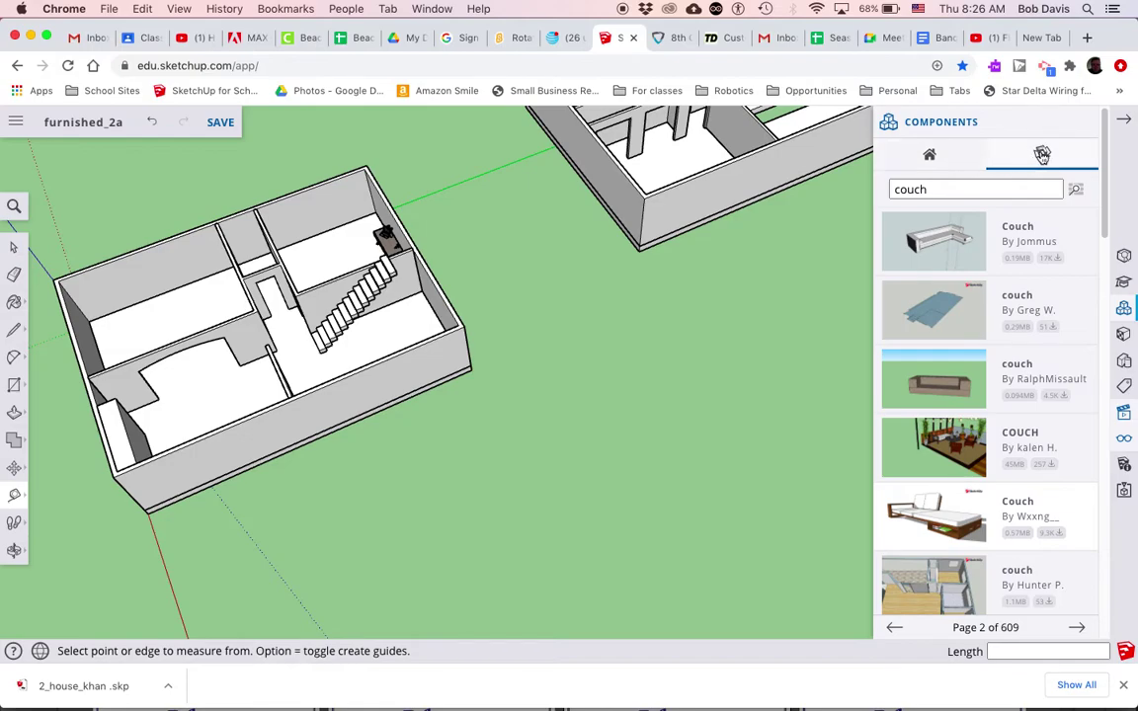
pyautogui.click(1041, 155)
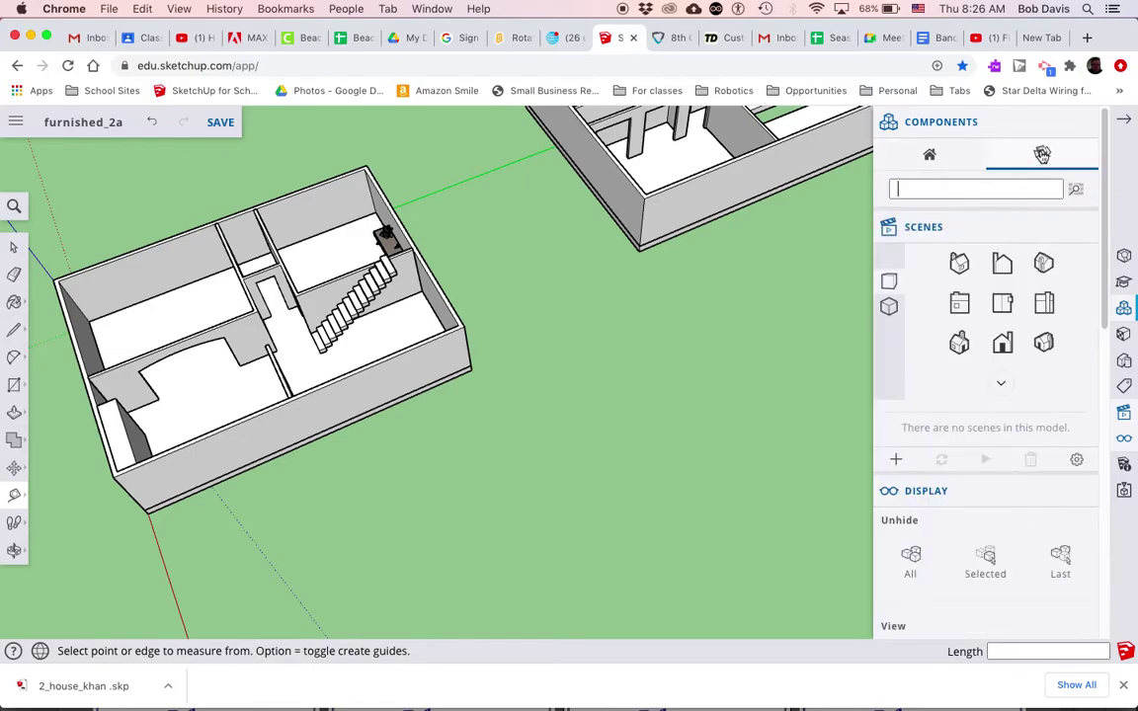
pyautogui.click(925, 191)
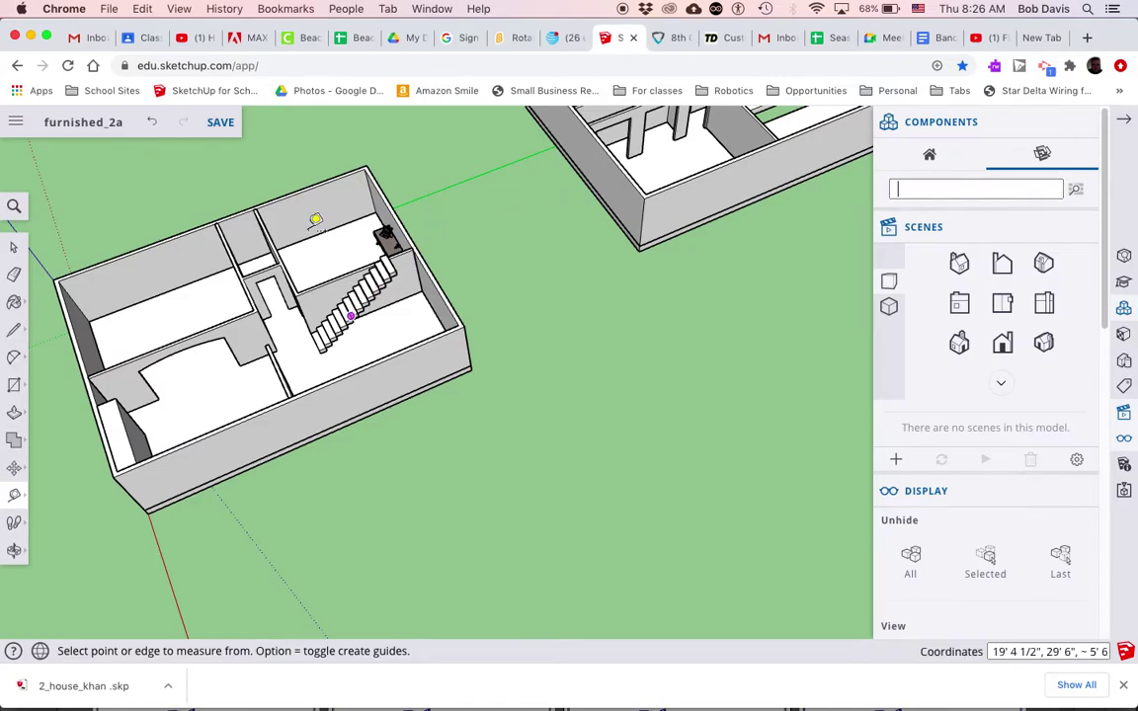
# Save the furnished_2a model.
pyautogui.click(295, 296)
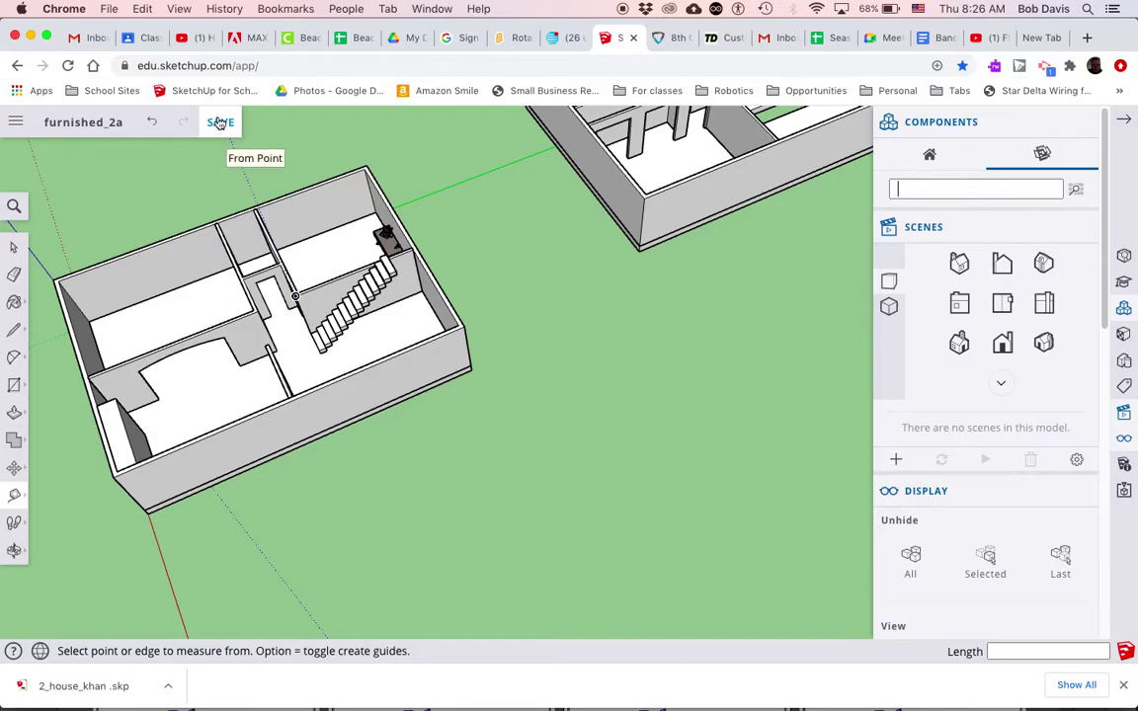
pyautogui.click(219, 123)
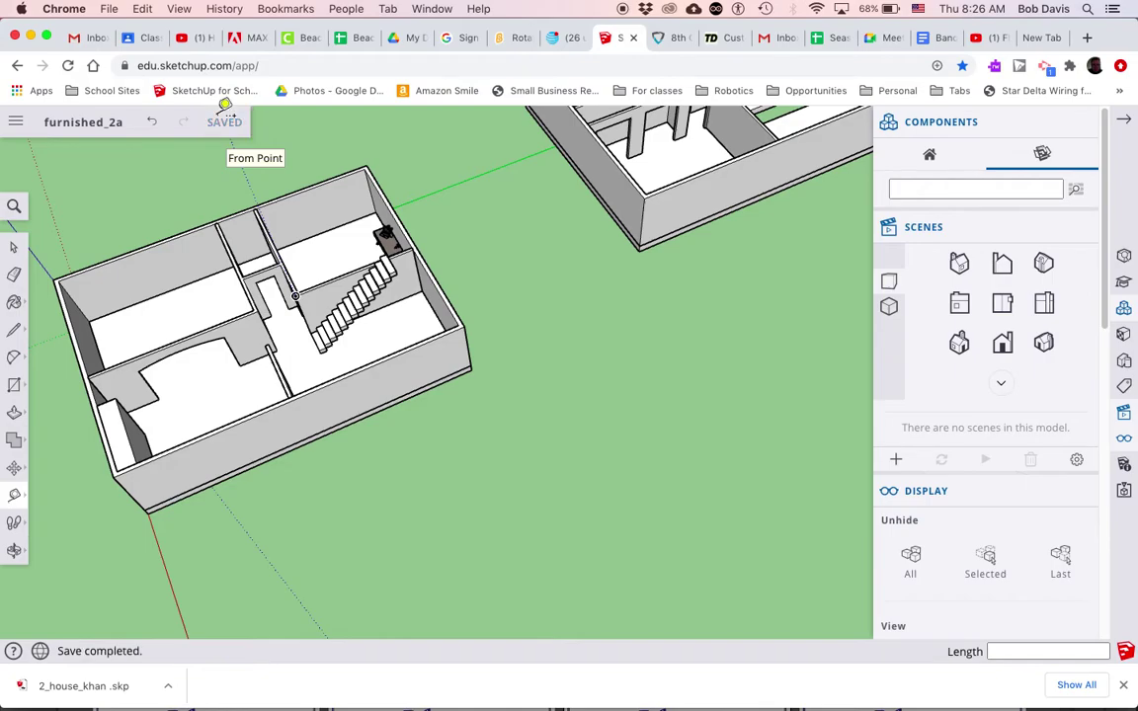
pyautogui.click(388, 237)
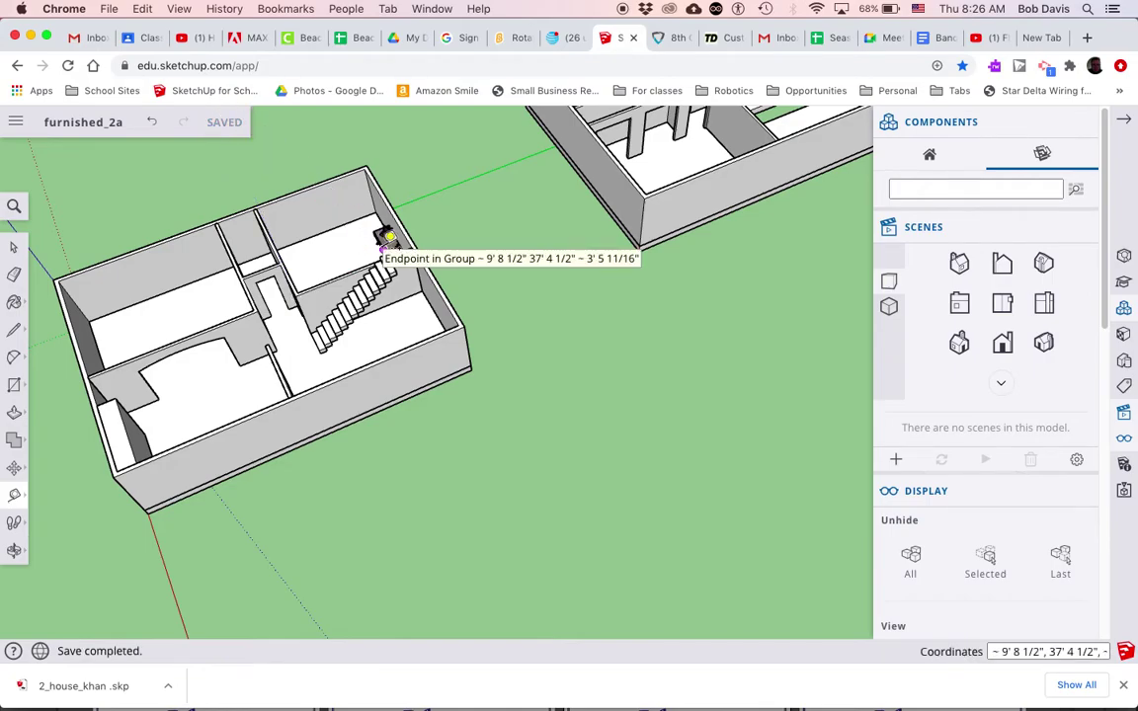
pyautogui.press('o')
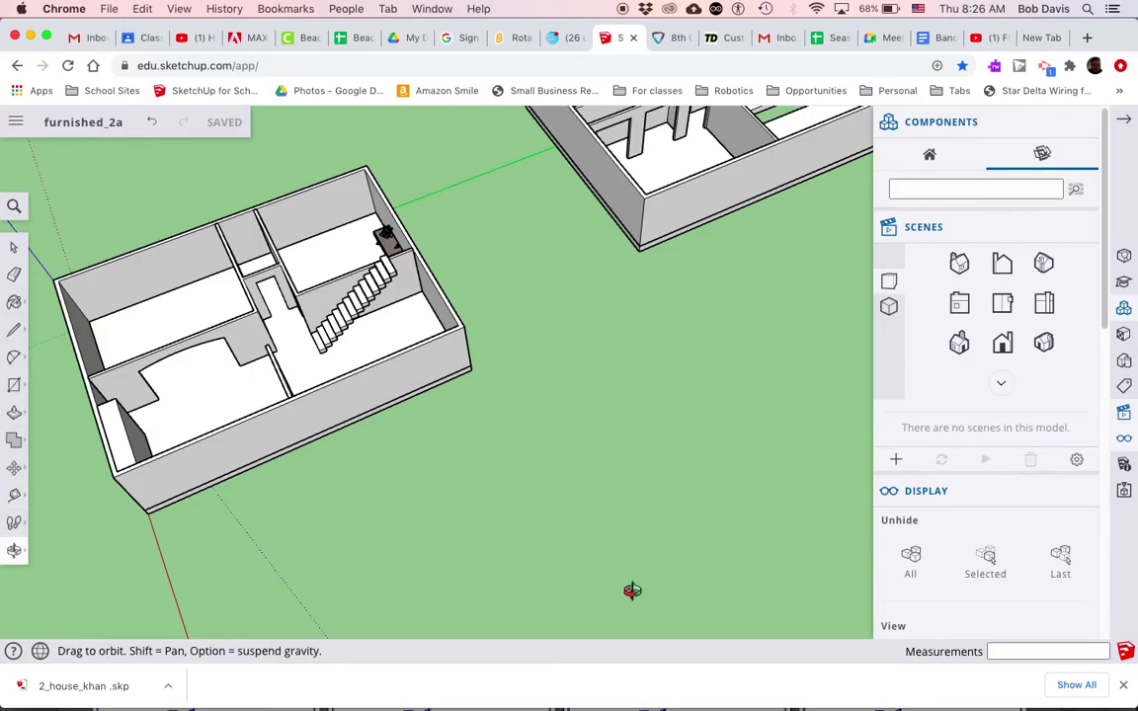
pyautogui.moveTo(578, 568); pyautogui.dragTo(630, 501)
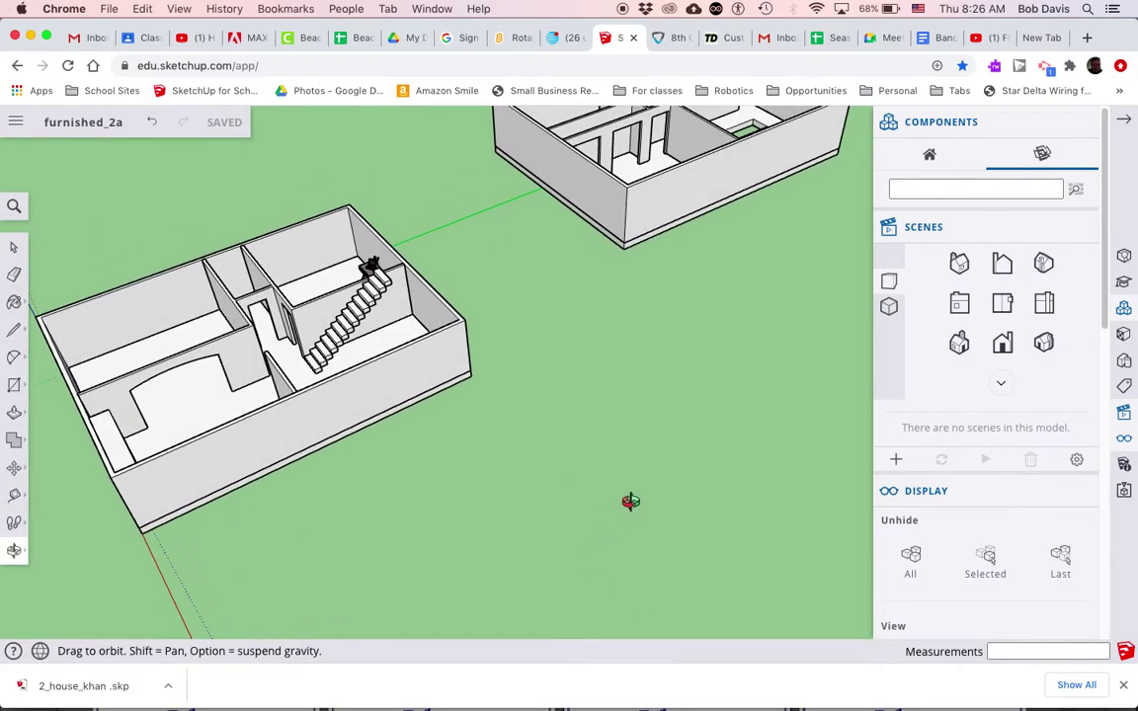
pyautogui.scroll(-5, 630, 501)
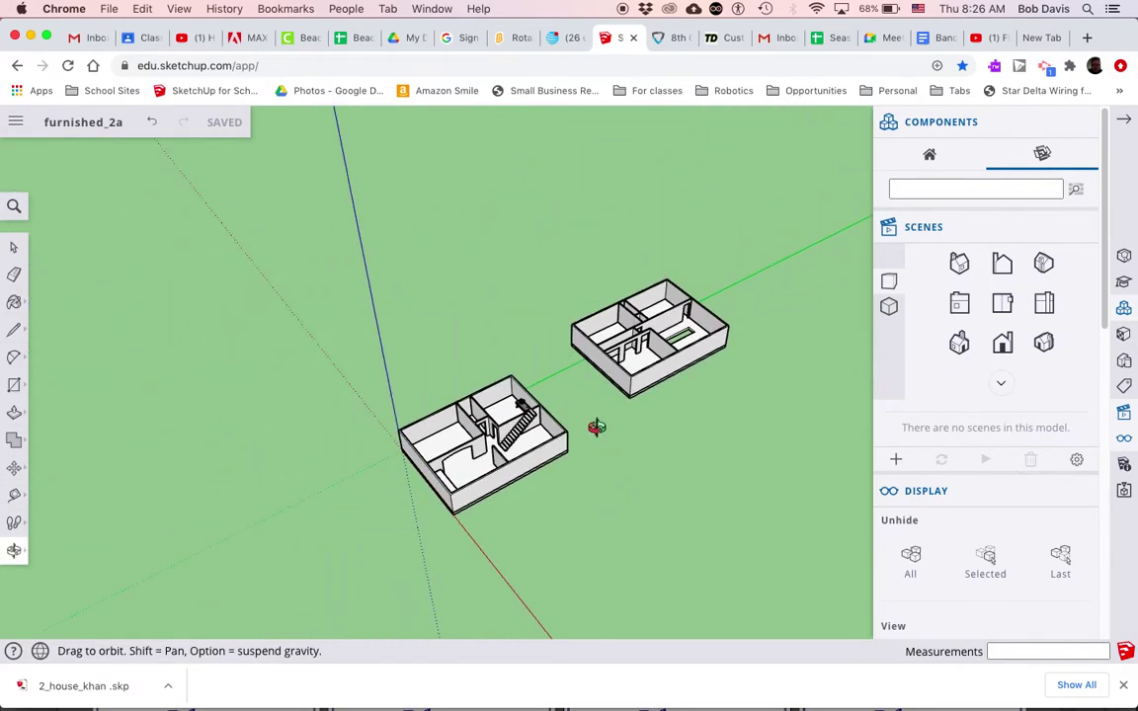
pyautogui.scroll(3, 597, 427)
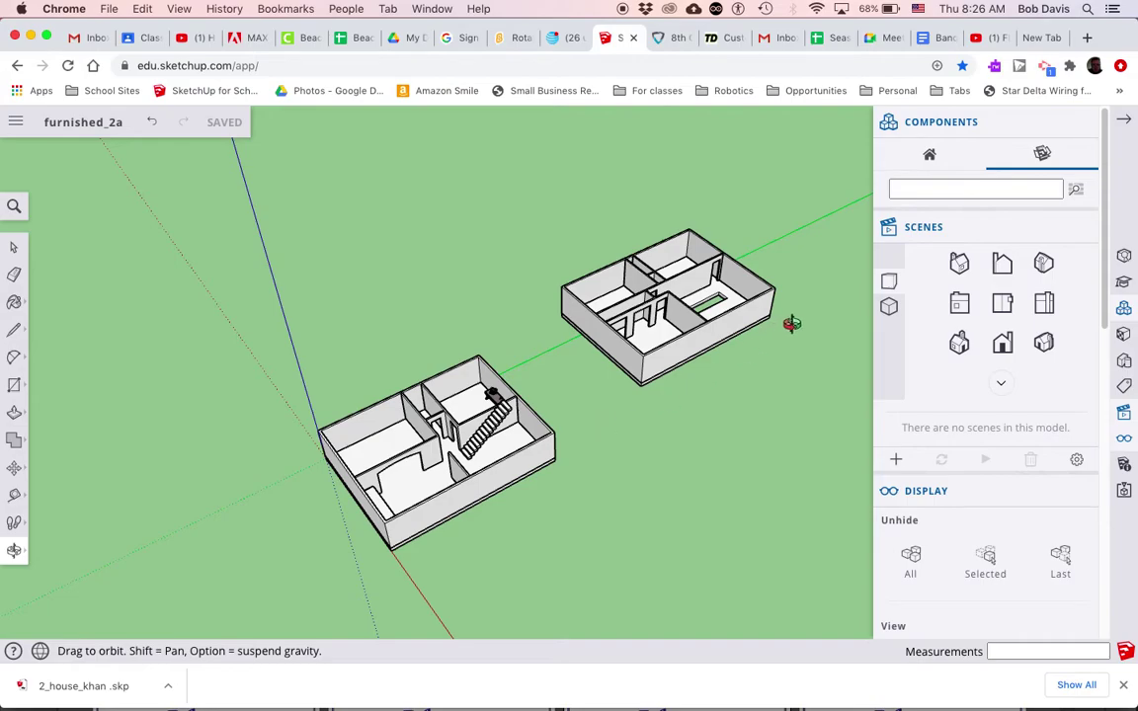